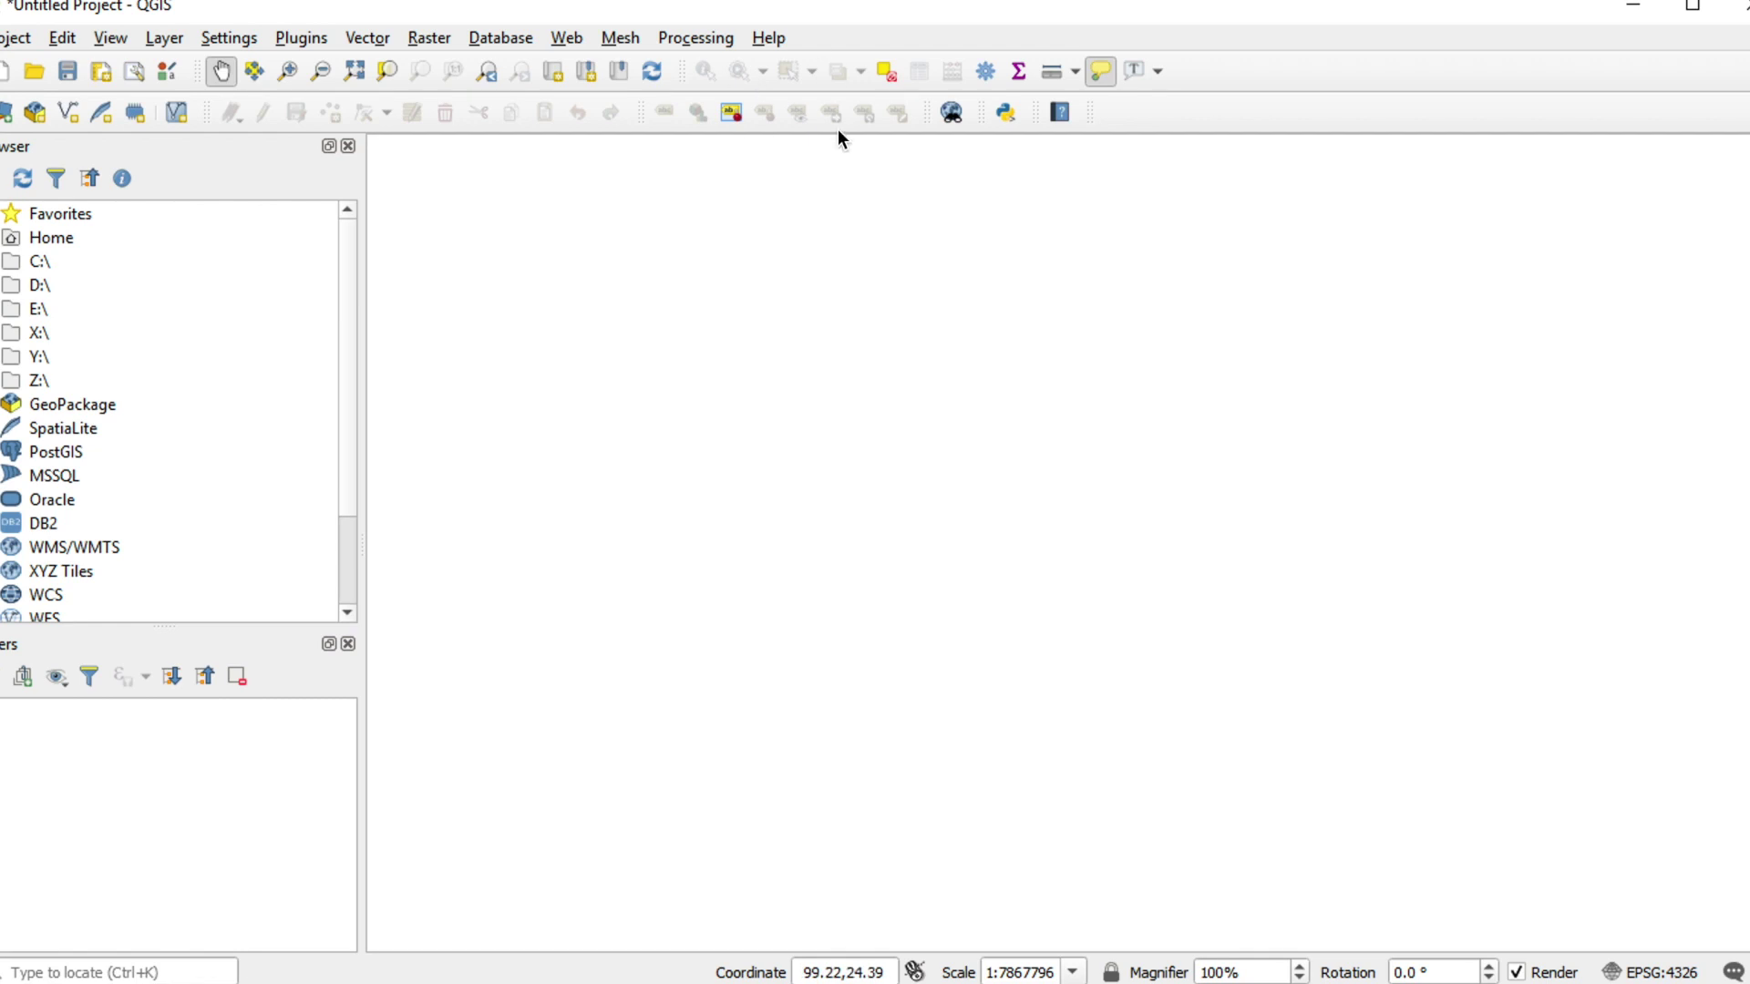
Check the installed QGIS version (3.8.2-Zanzibar) in the About information.
click(766, 40)
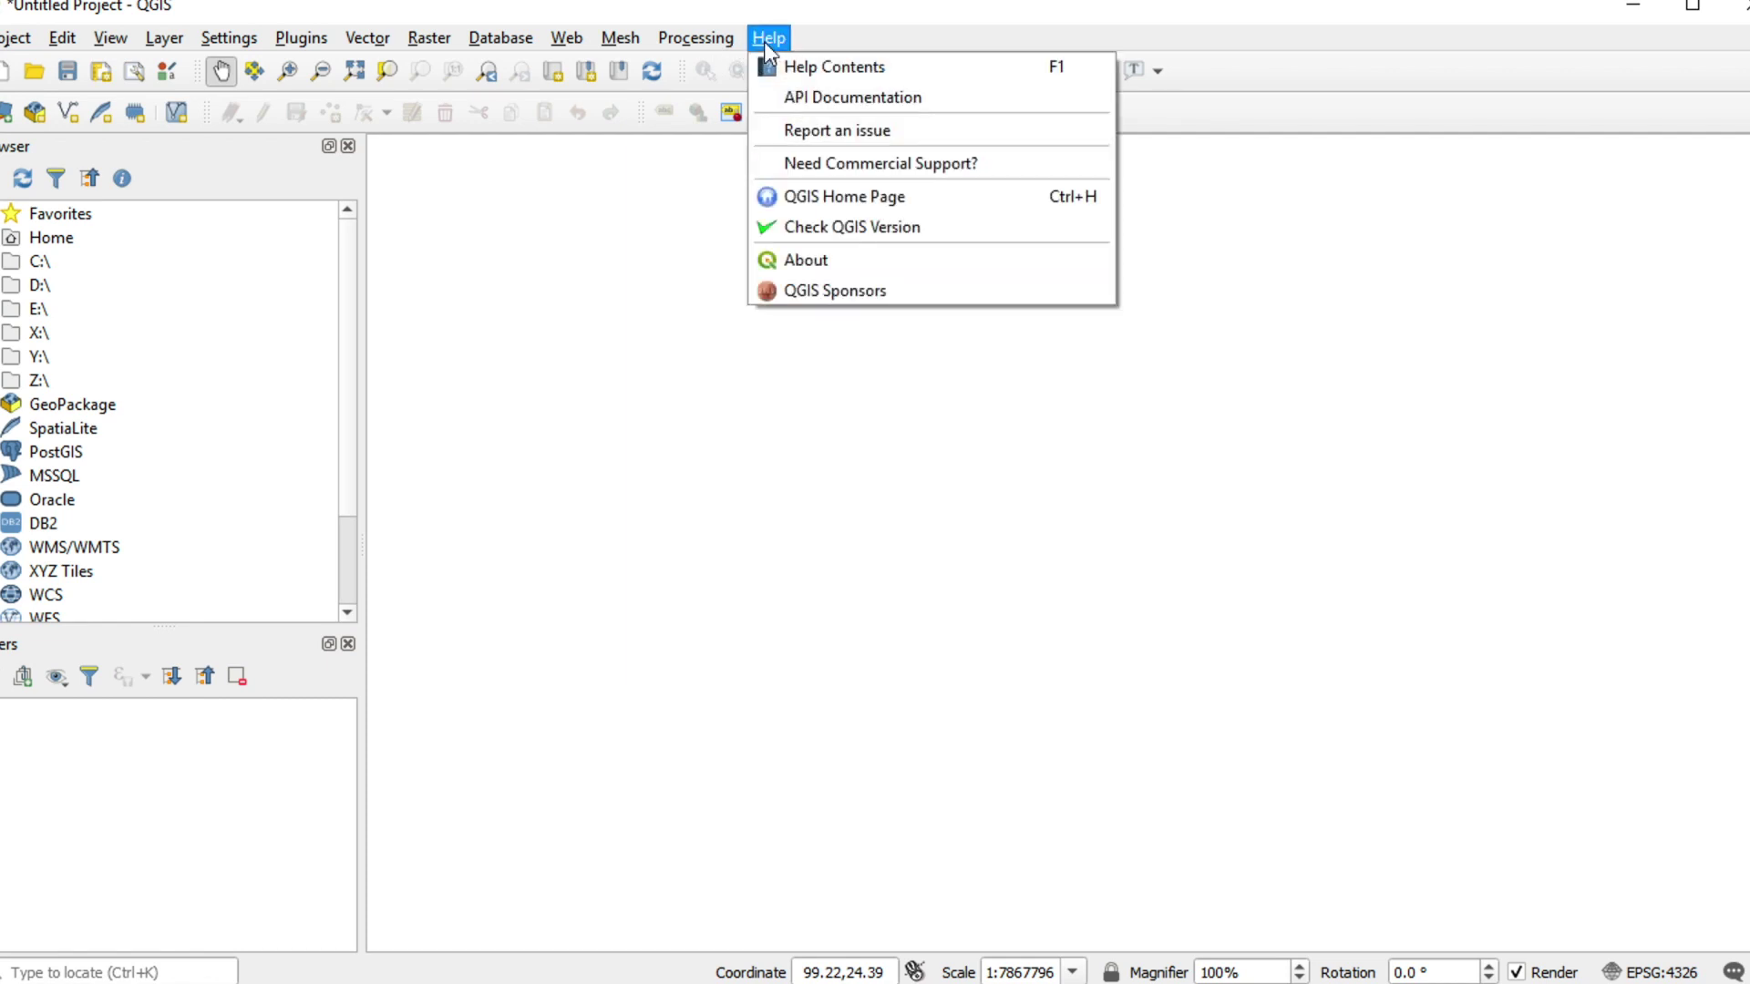
click(807, 260)
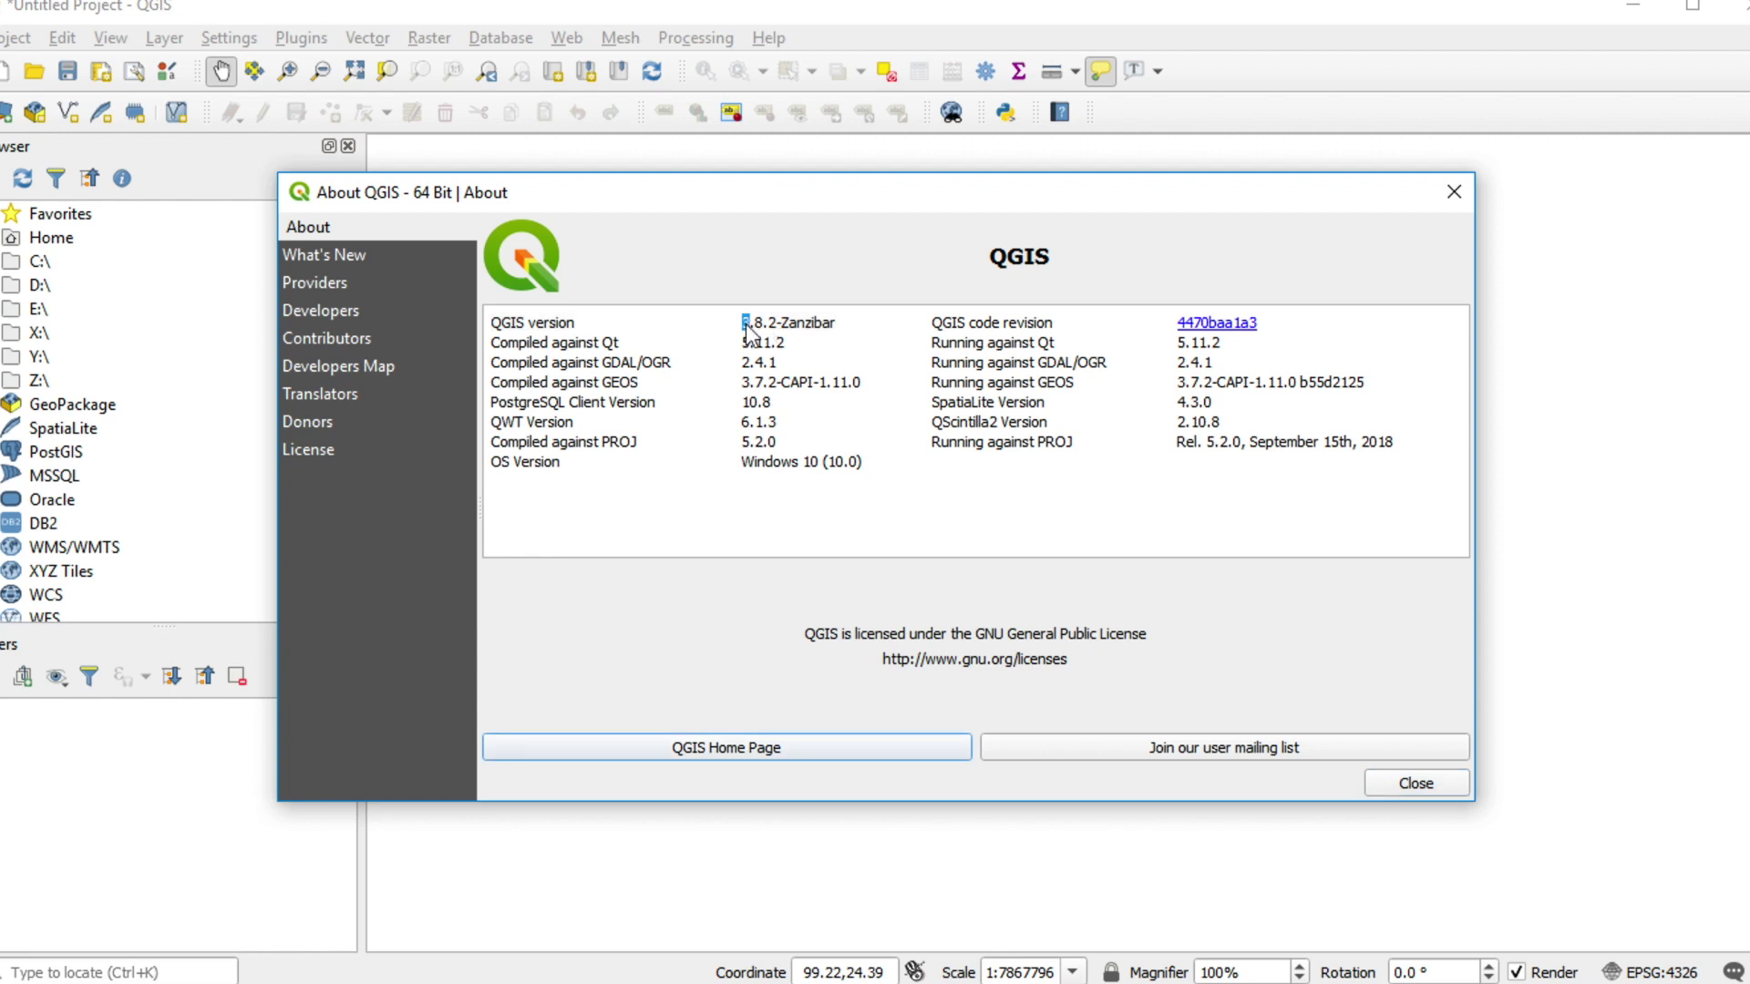
triple_click(785, 330)
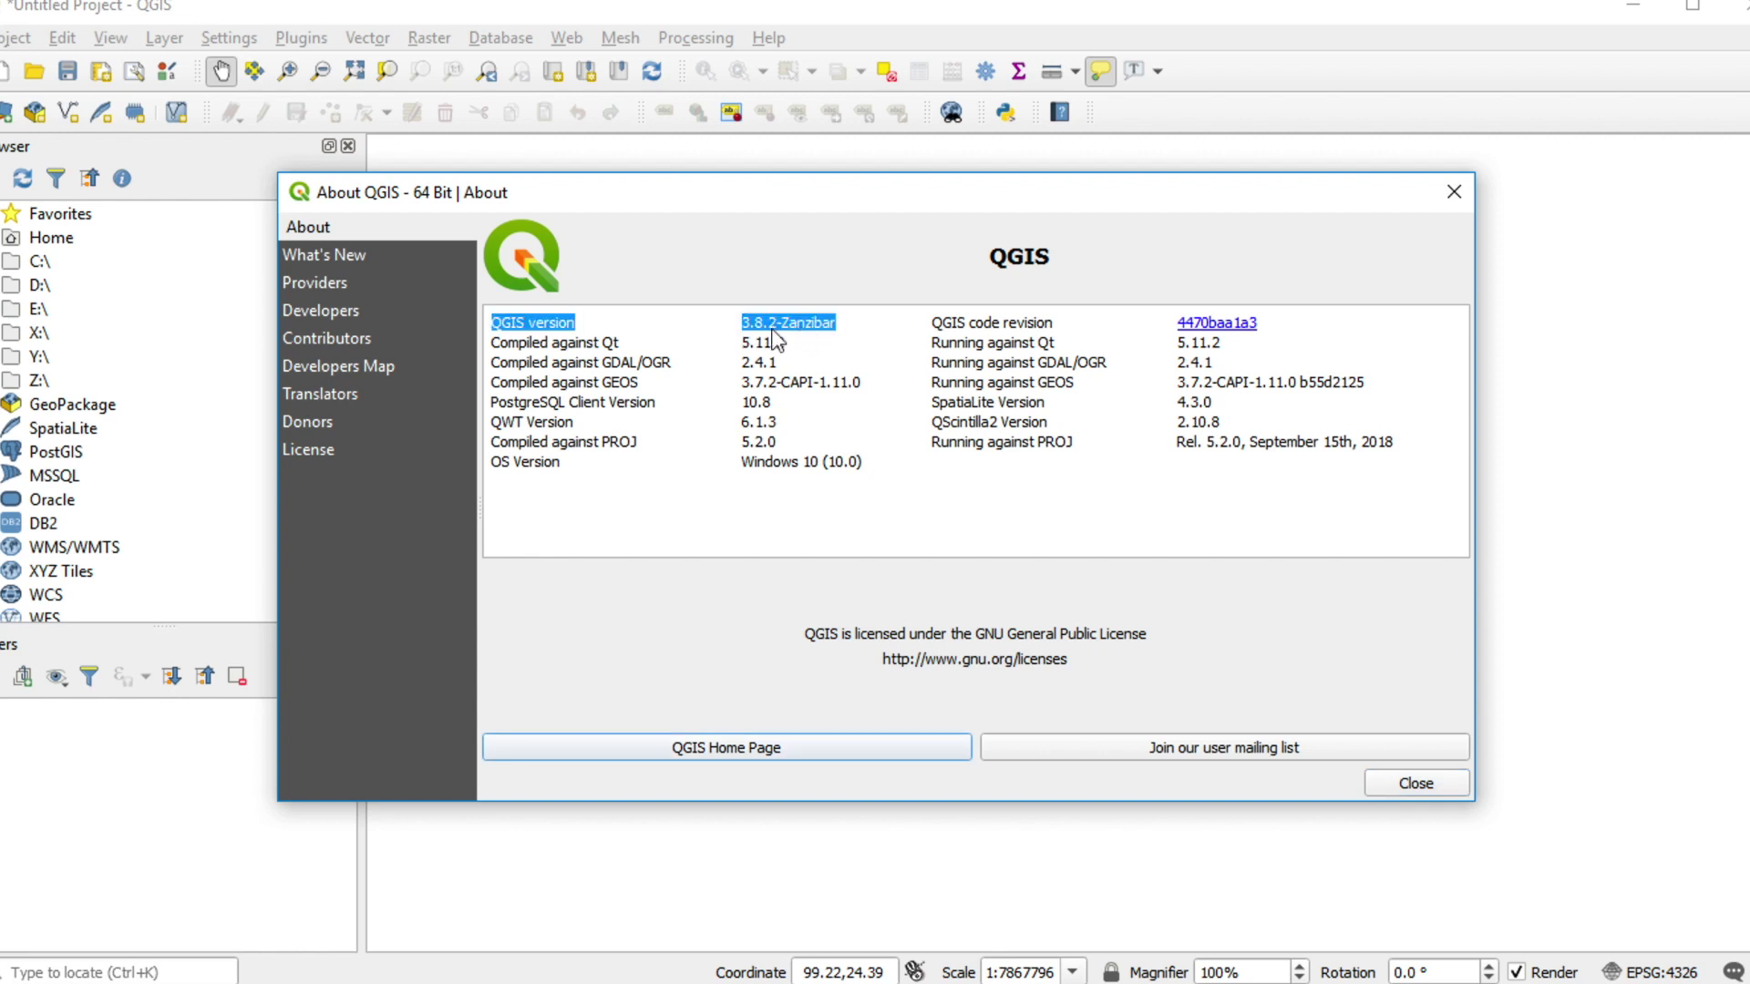
click(1403, 782)
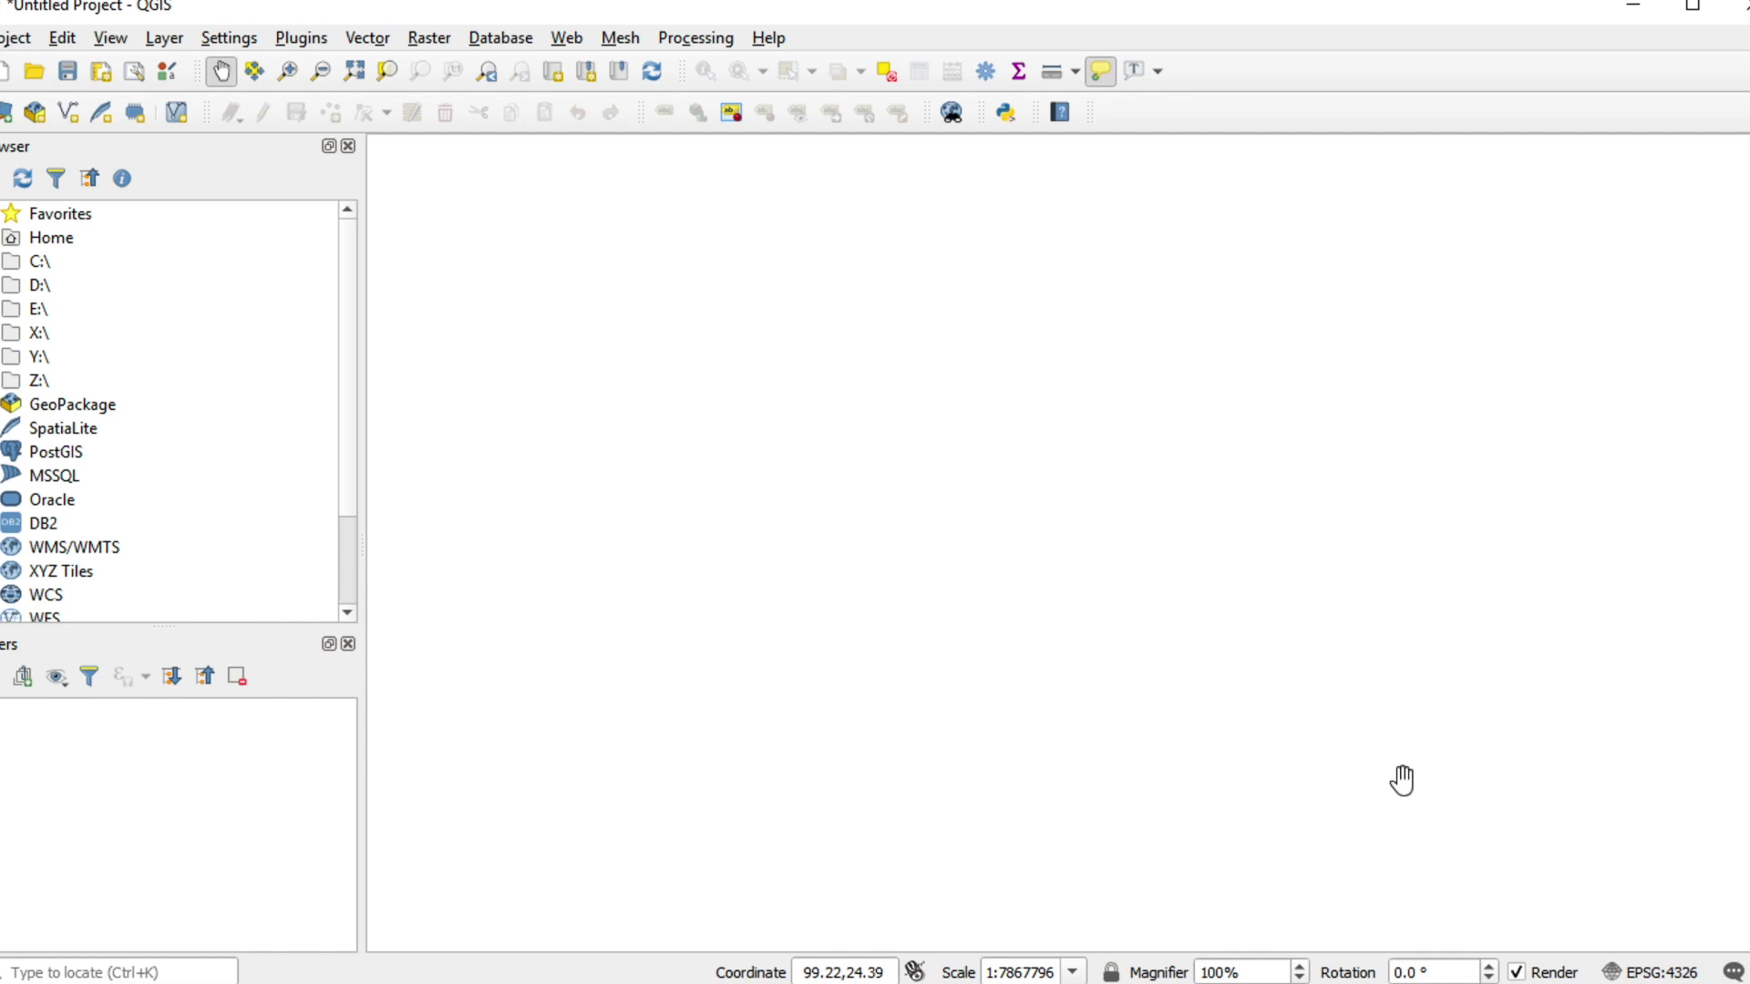
Add C:\Data\th_administrative.shp as a vector layer through the Data Source Manager.
click(7, 114)
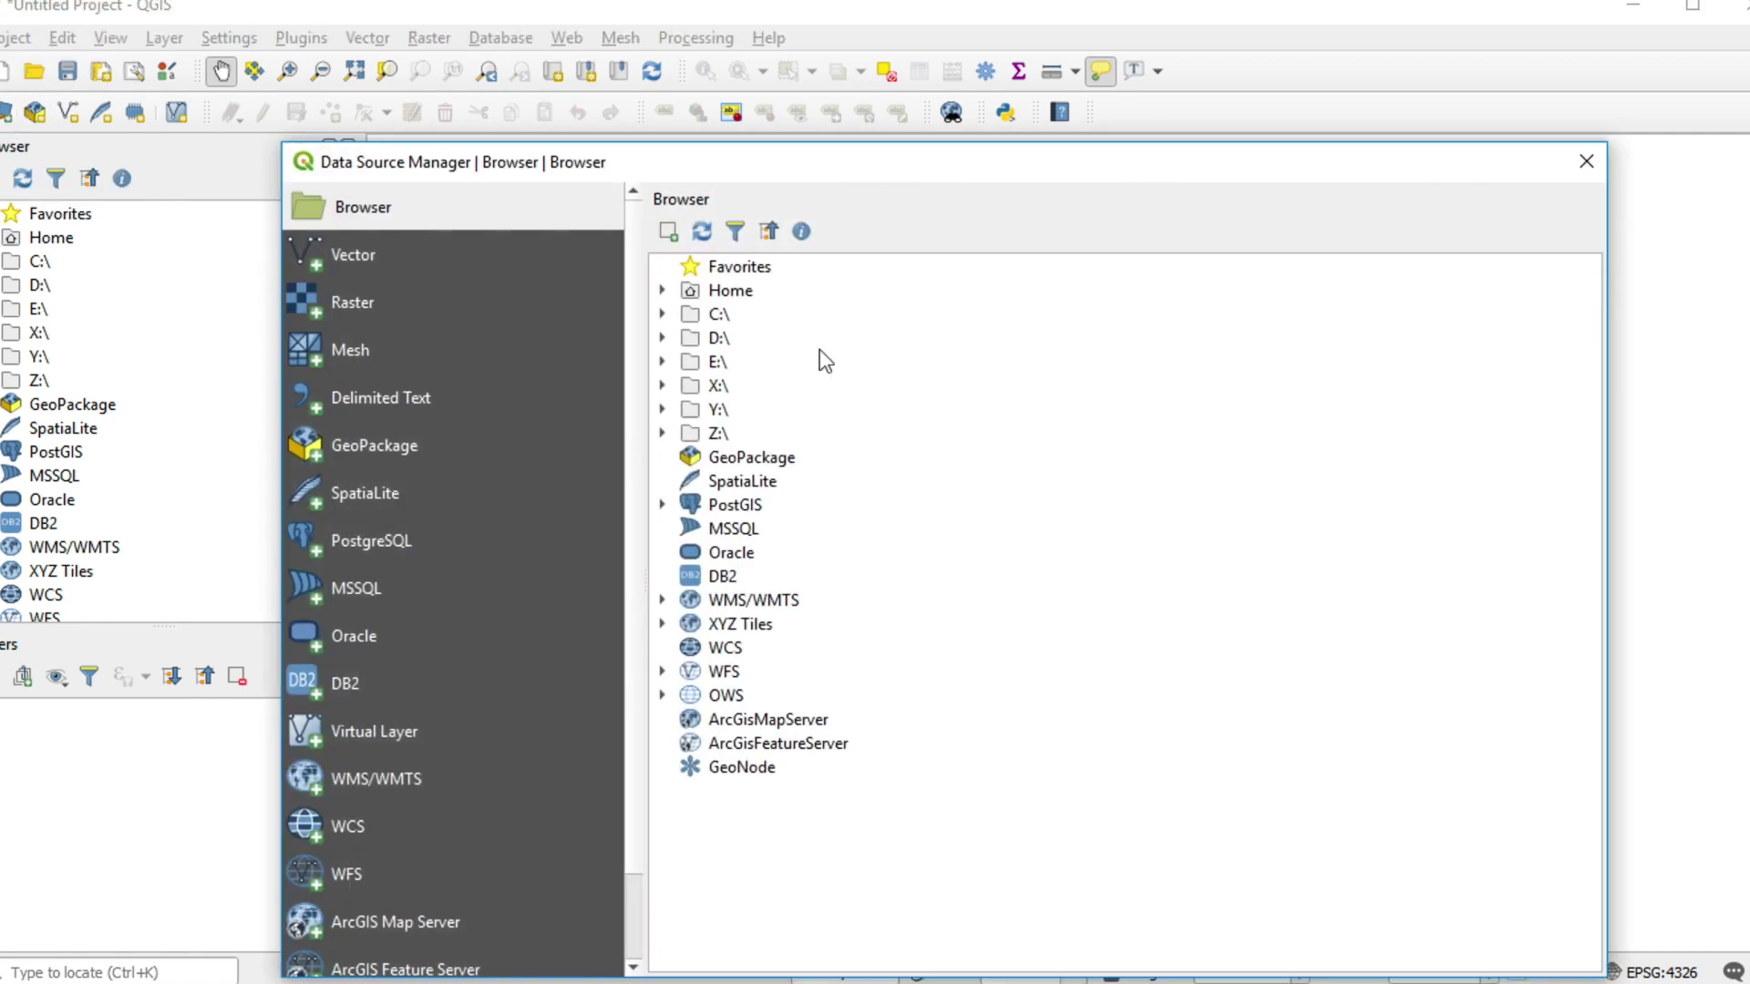
click(381, 260)
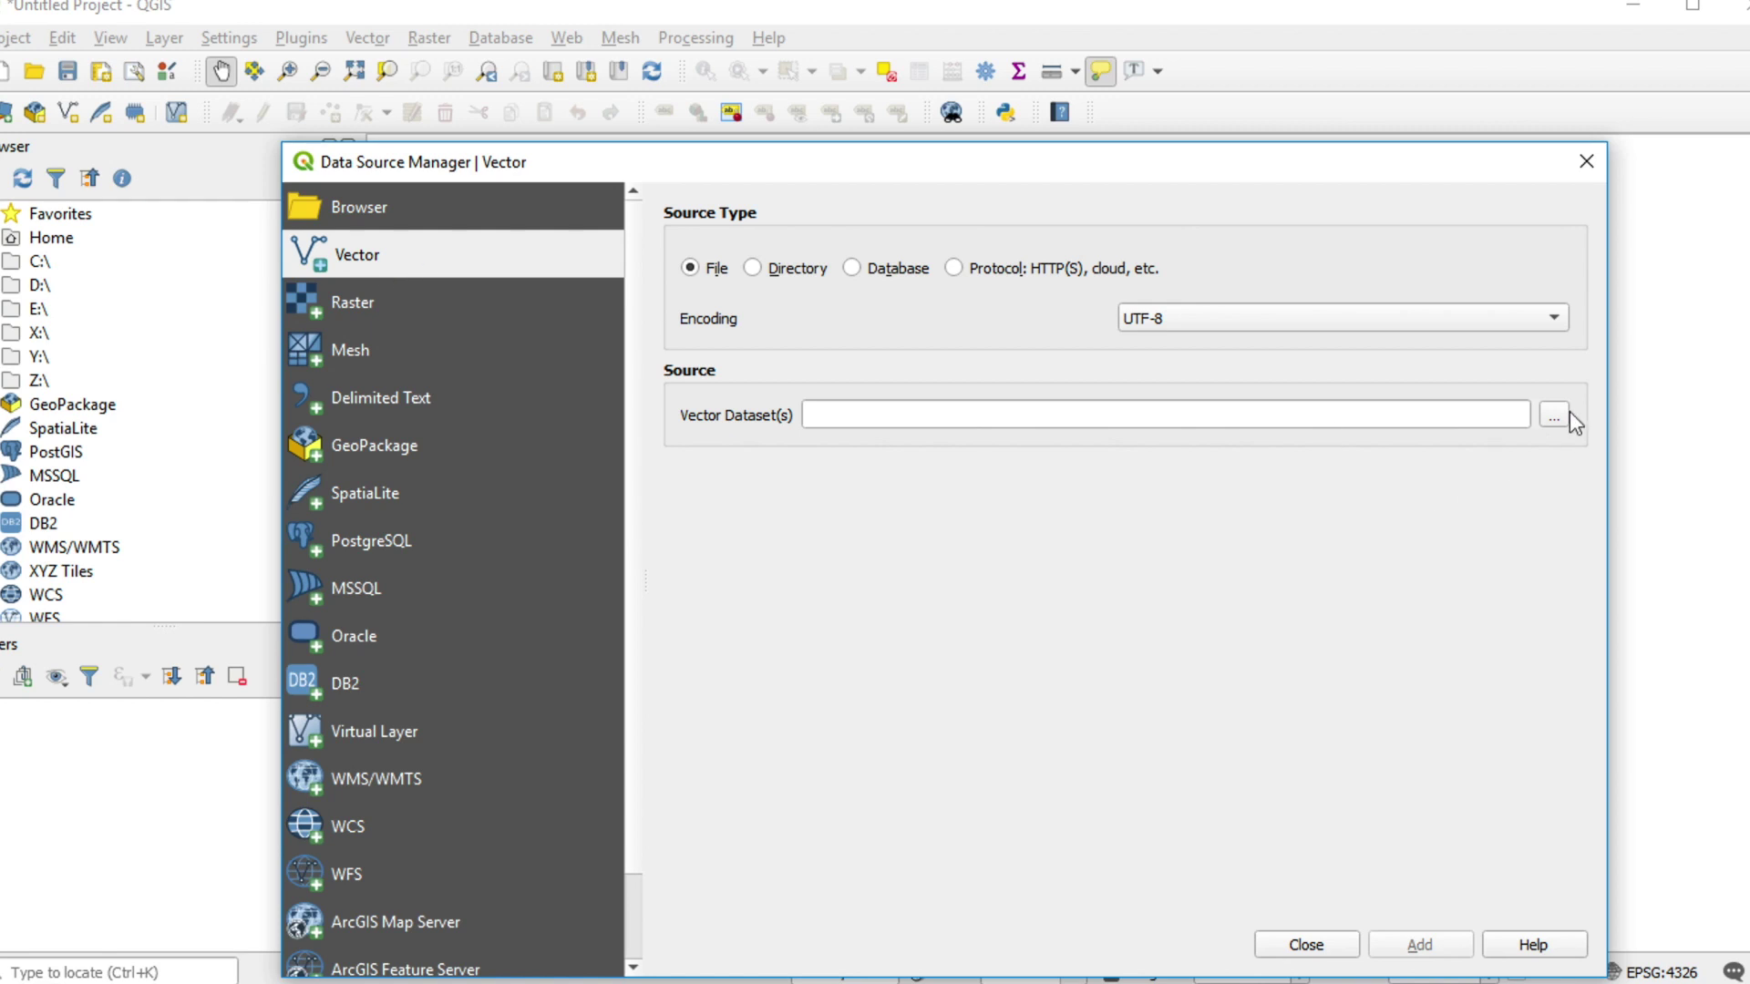
click(1555, 417)
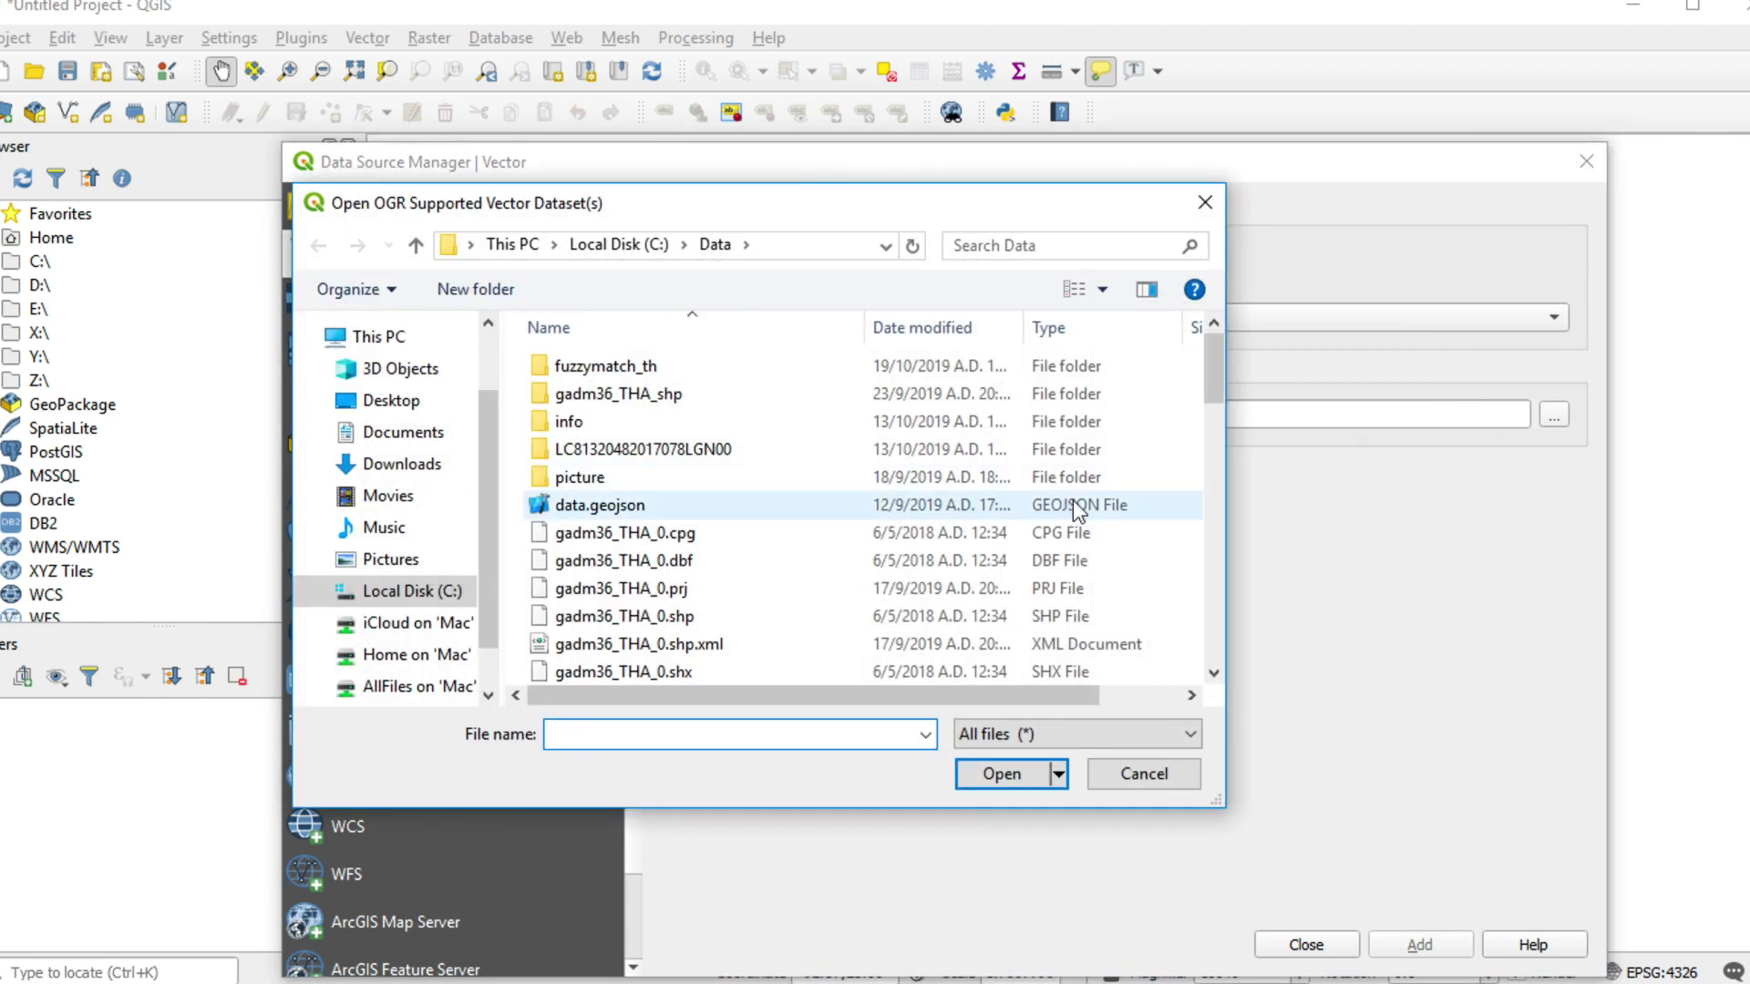
drag(1217, 375, 1184, 502)
click(664, 462)
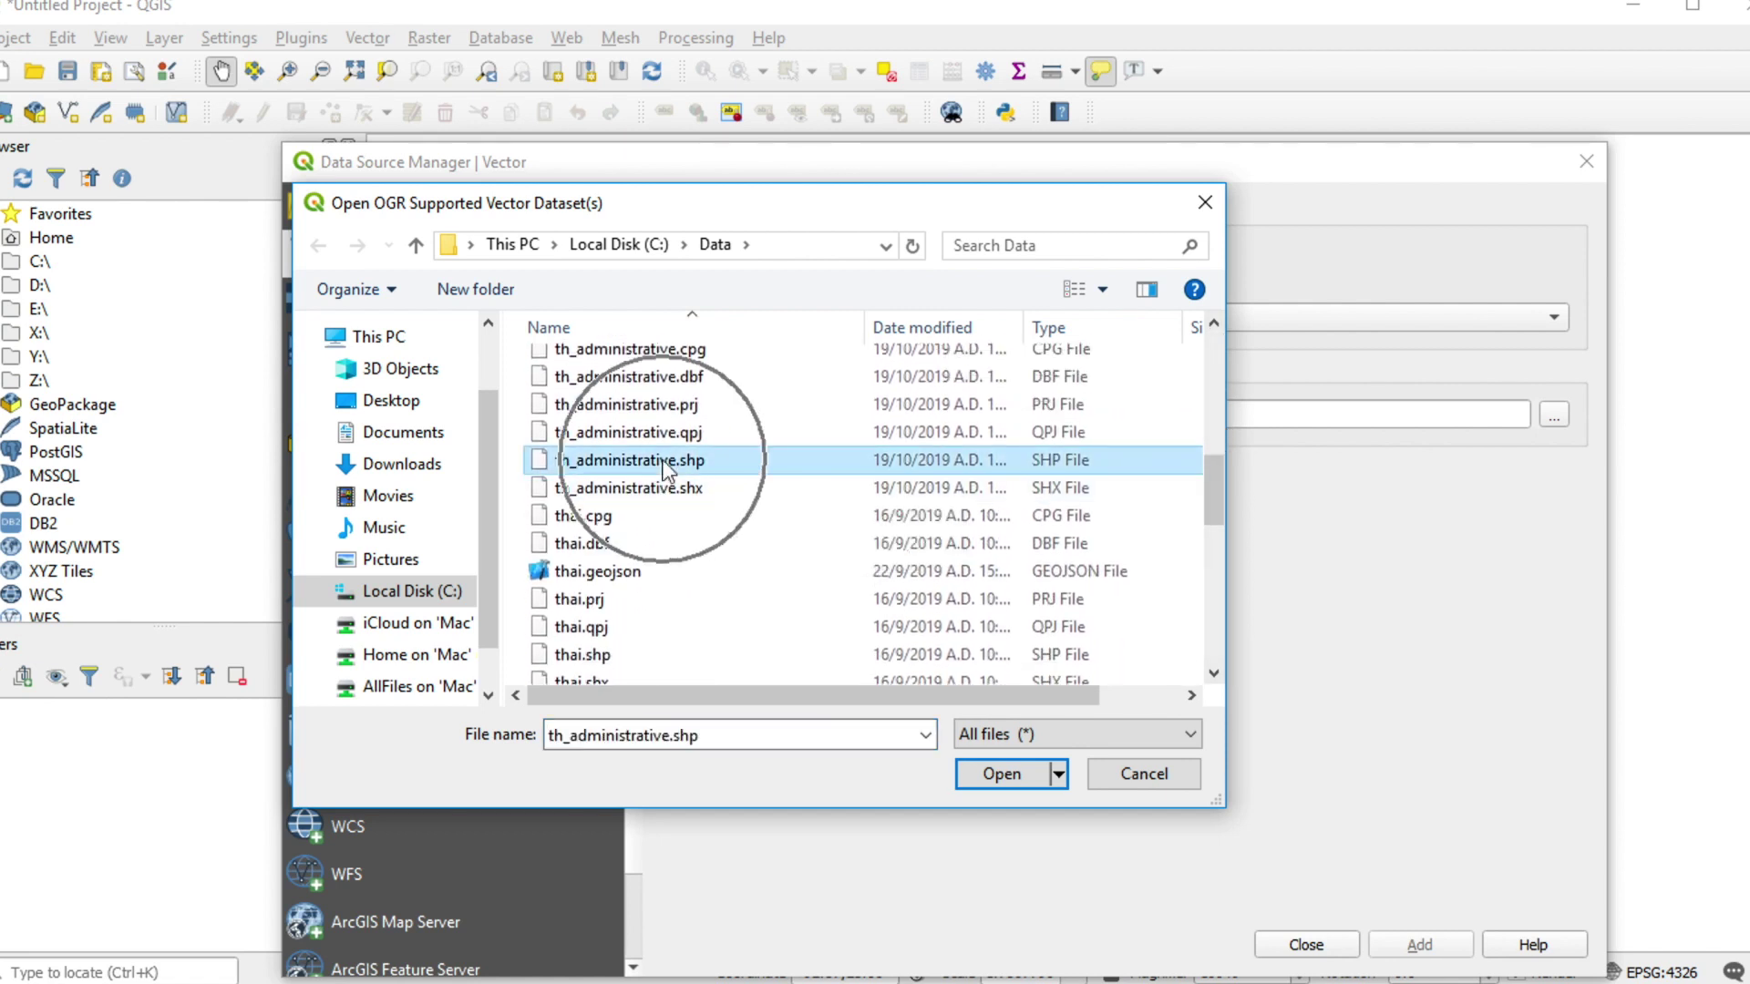
click(1002, 774)
click(1415, 945)
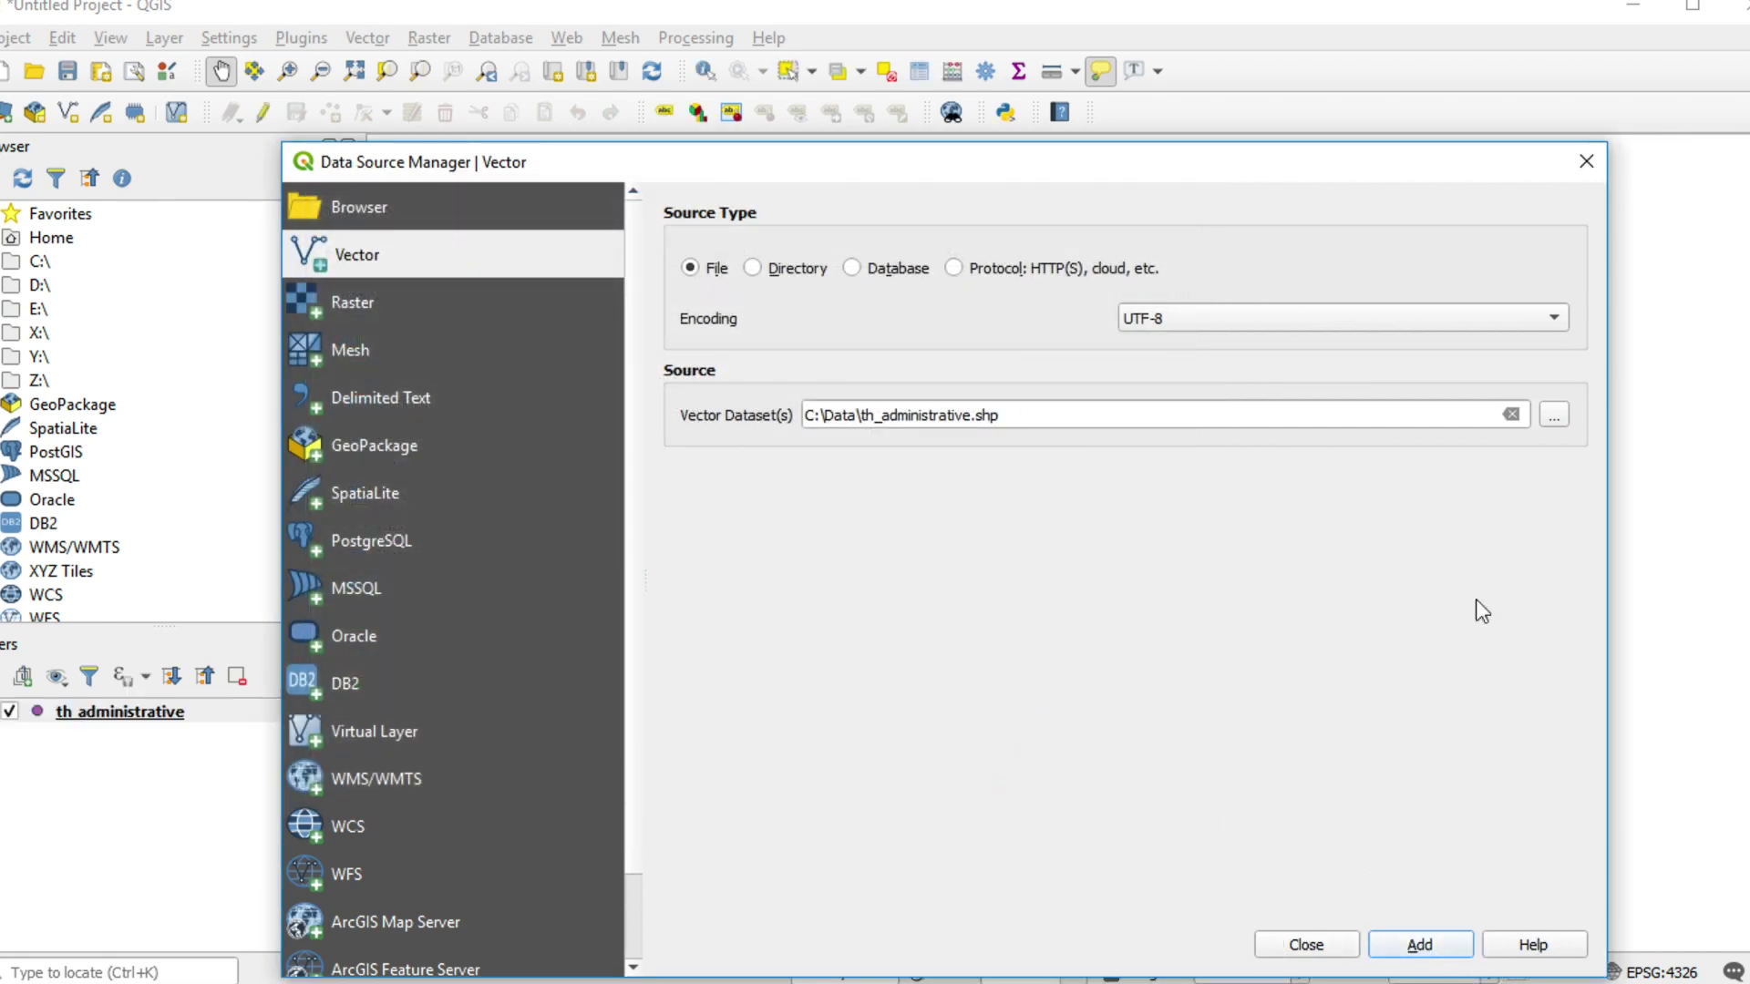
Add population.csv as a second layer and close the Data Source Manager.
click(1553, 415)
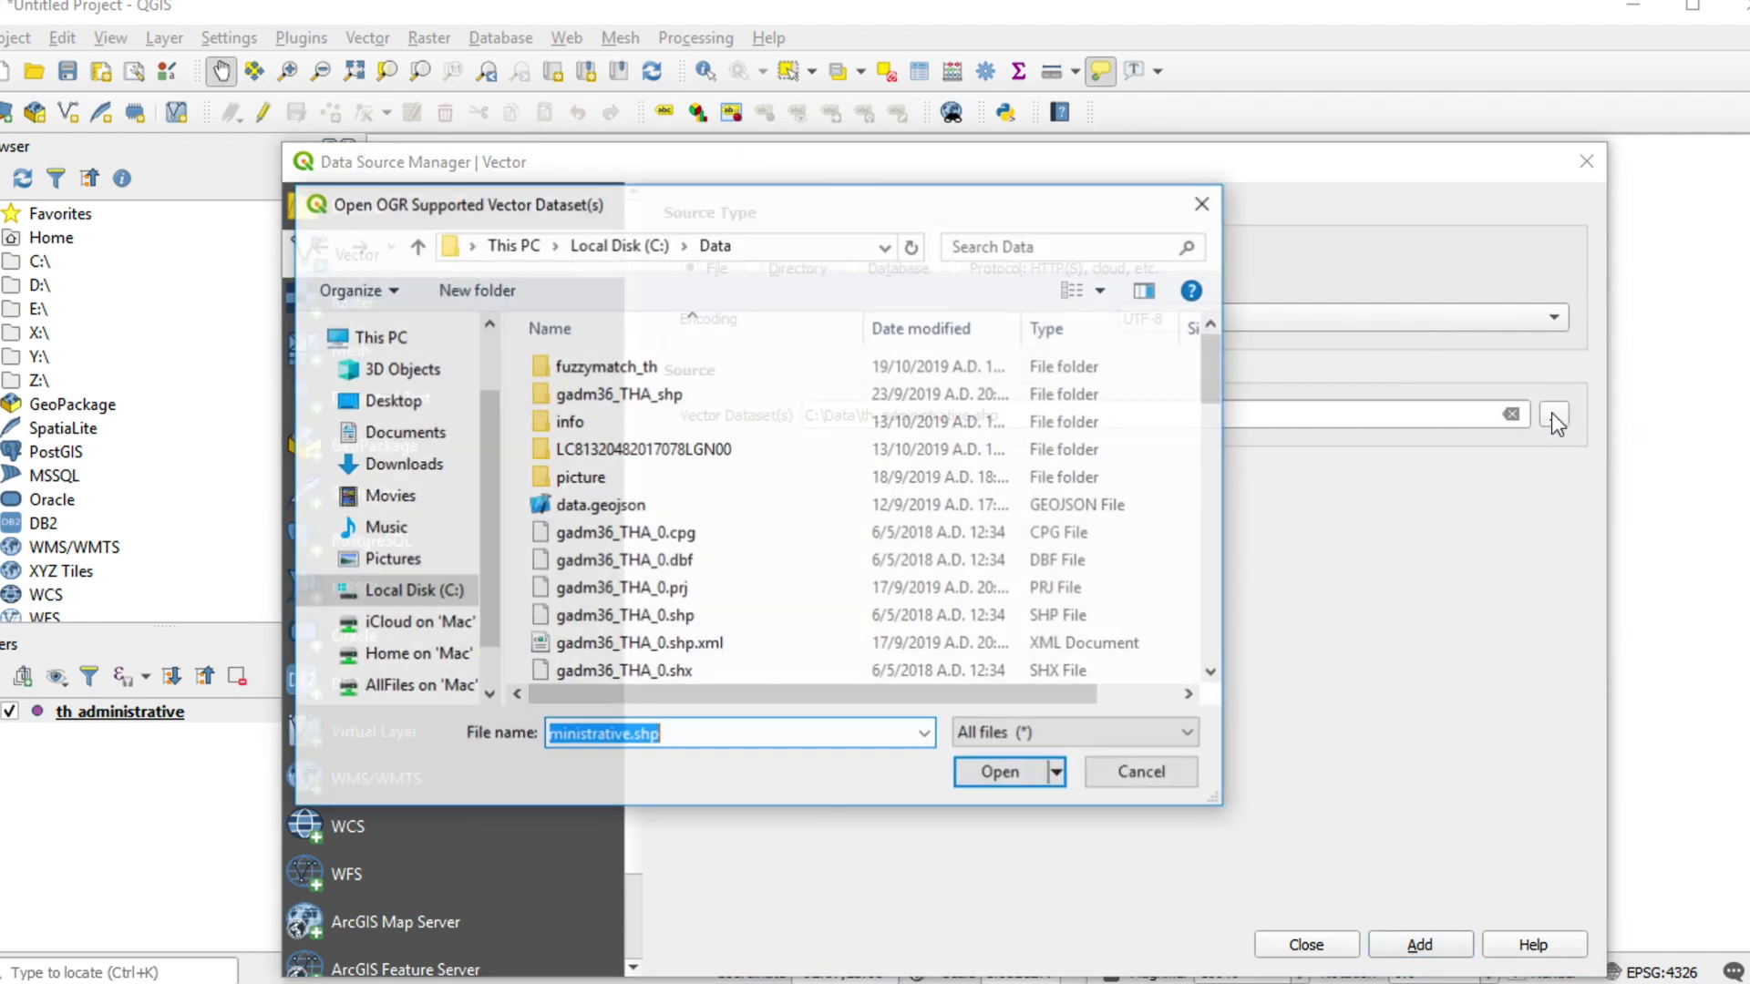
drag(1216, 347, 1216, 403)
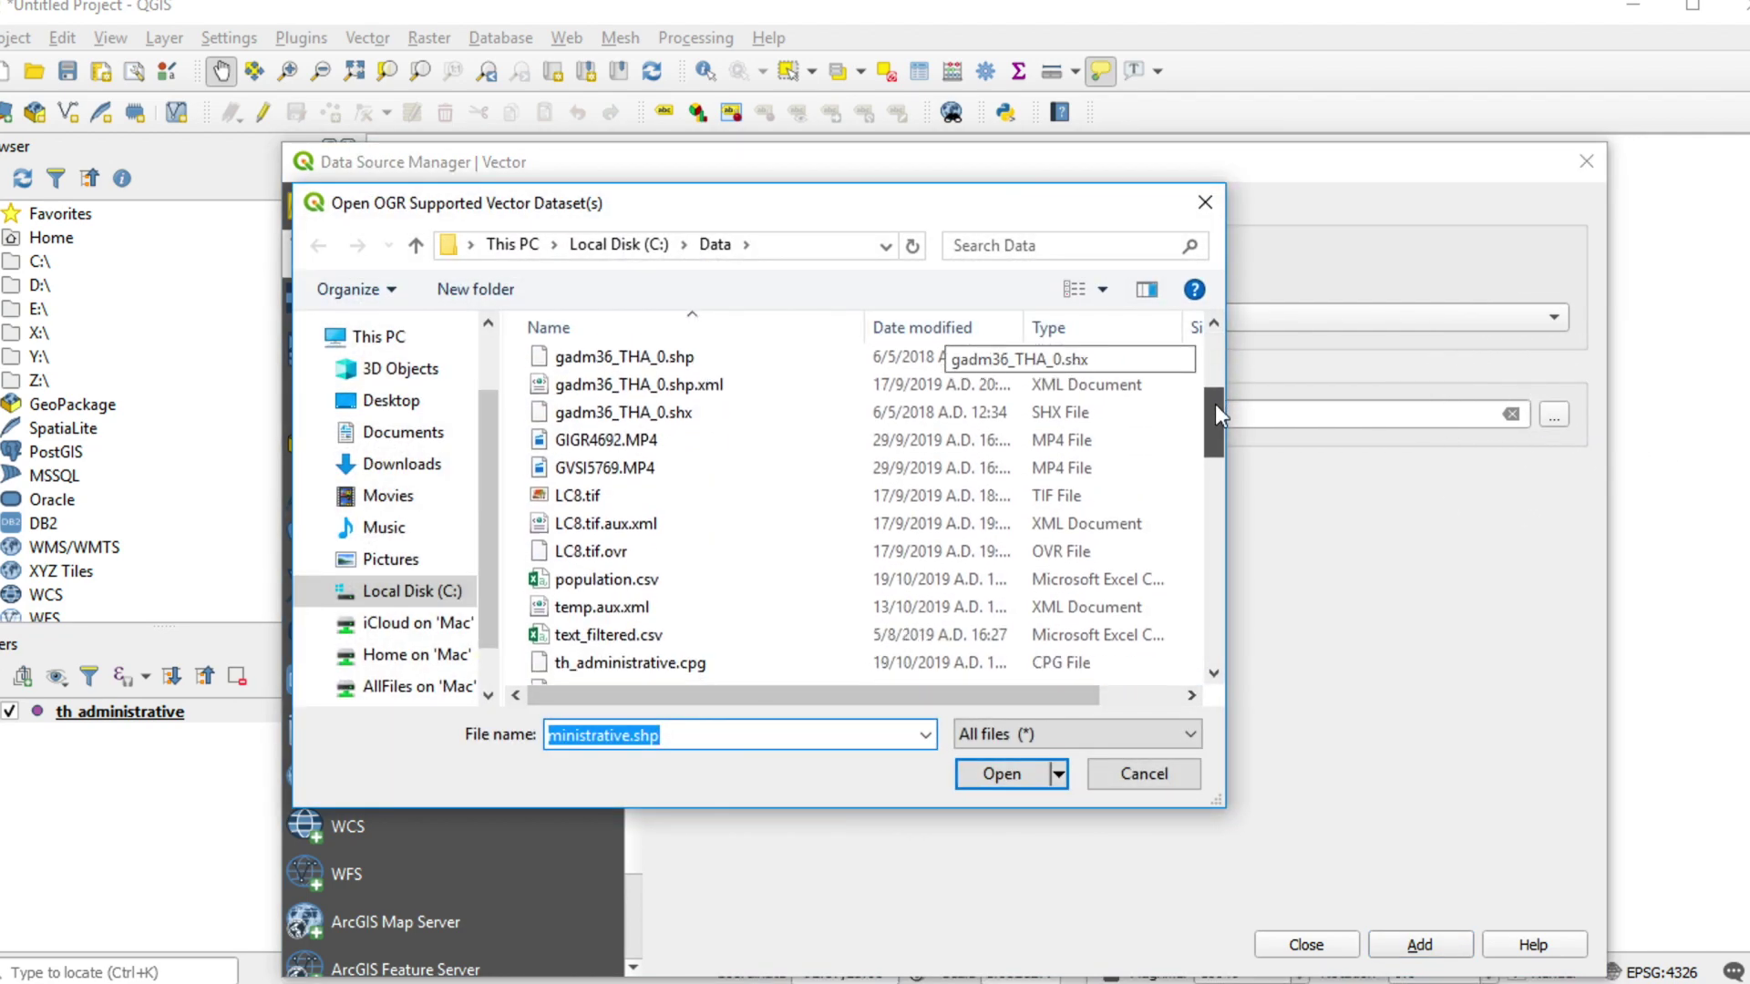
click(605, 559)
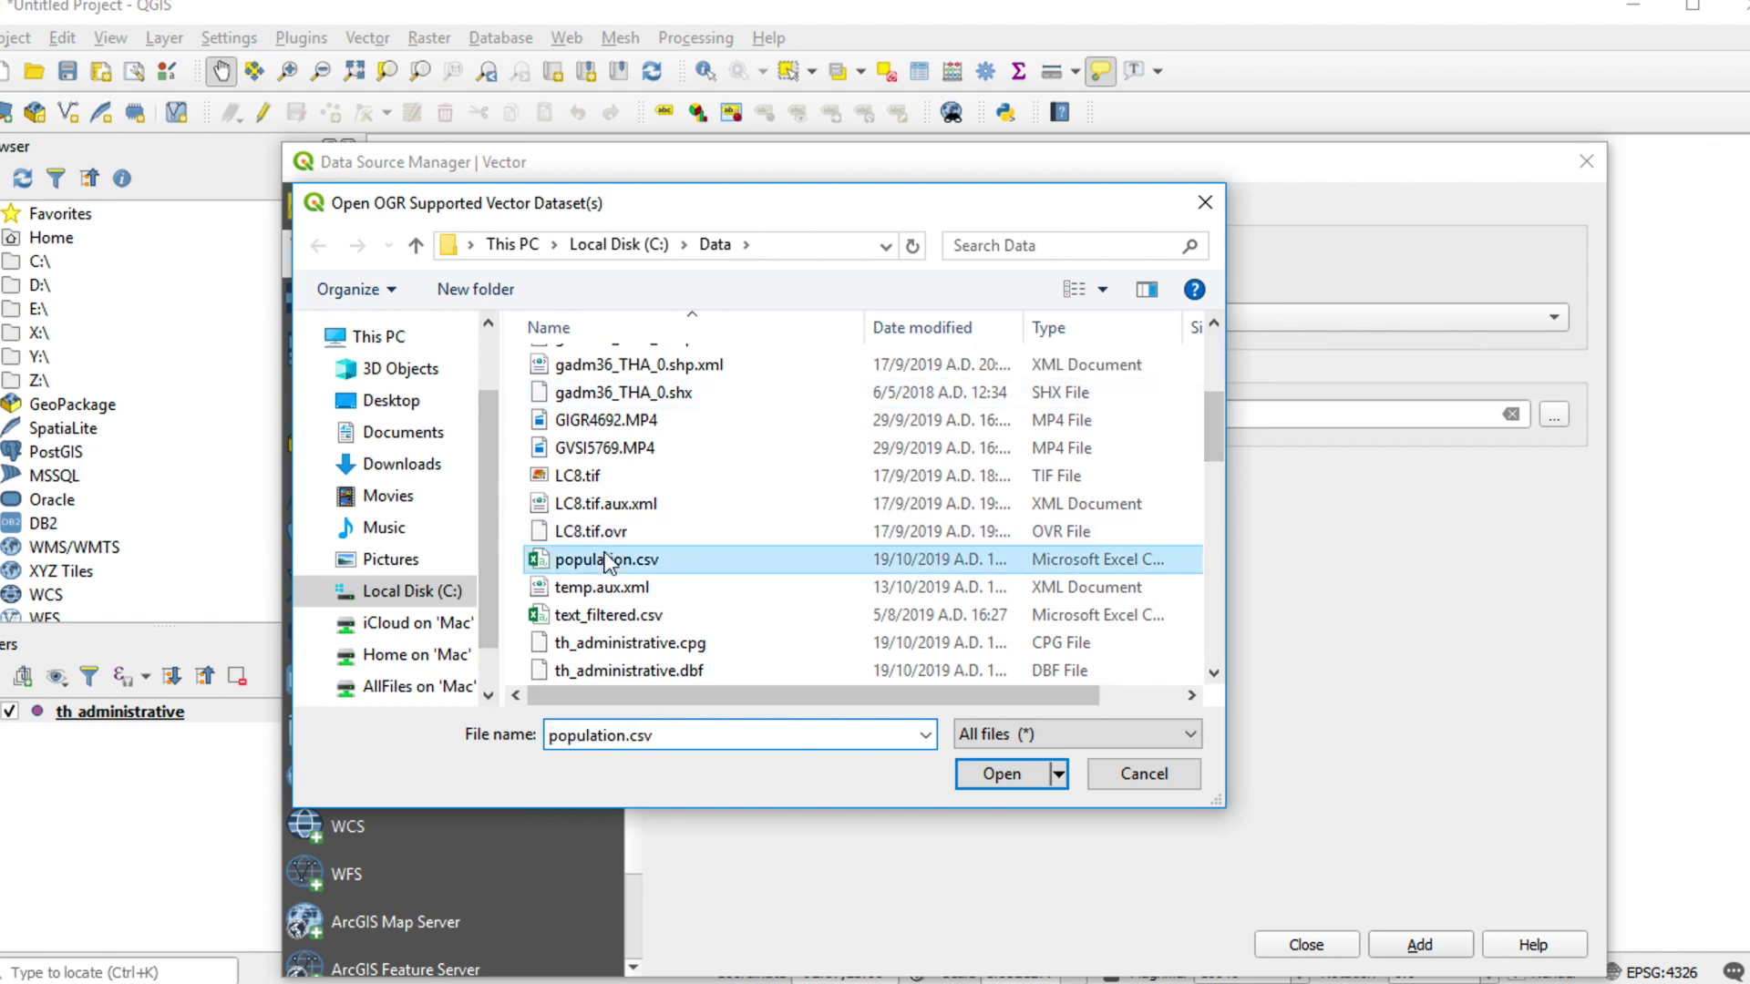
click(999, 774)
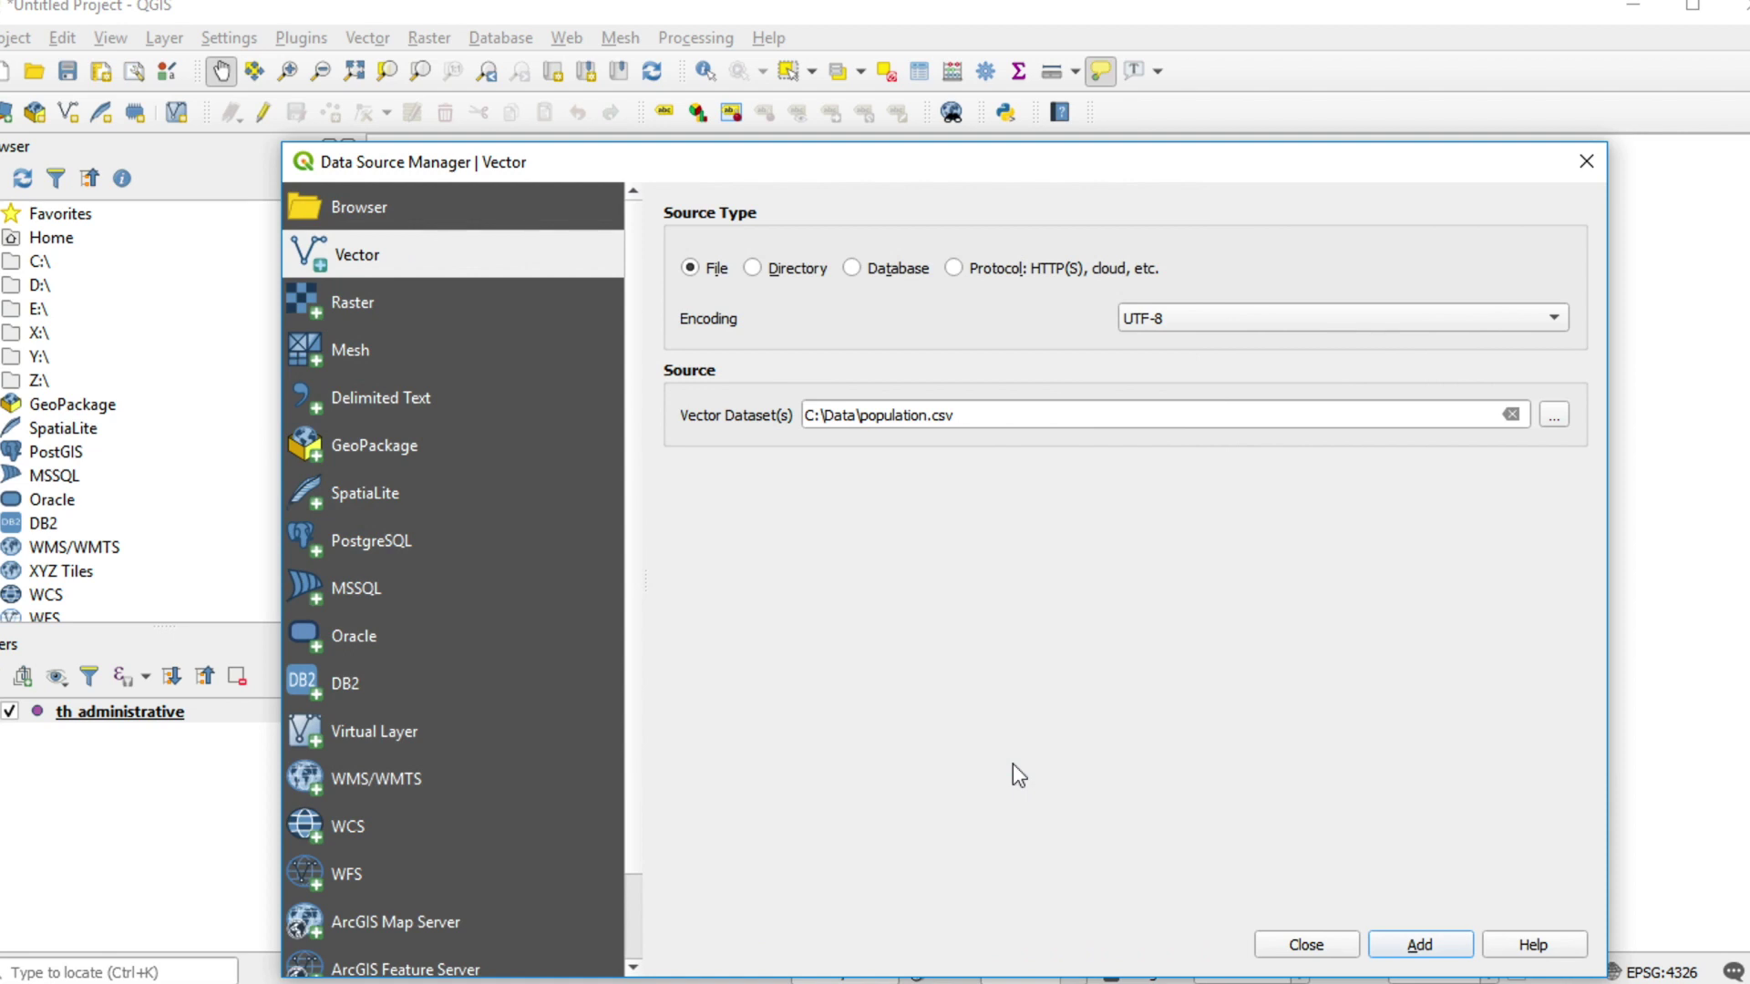
click(1427, 954)
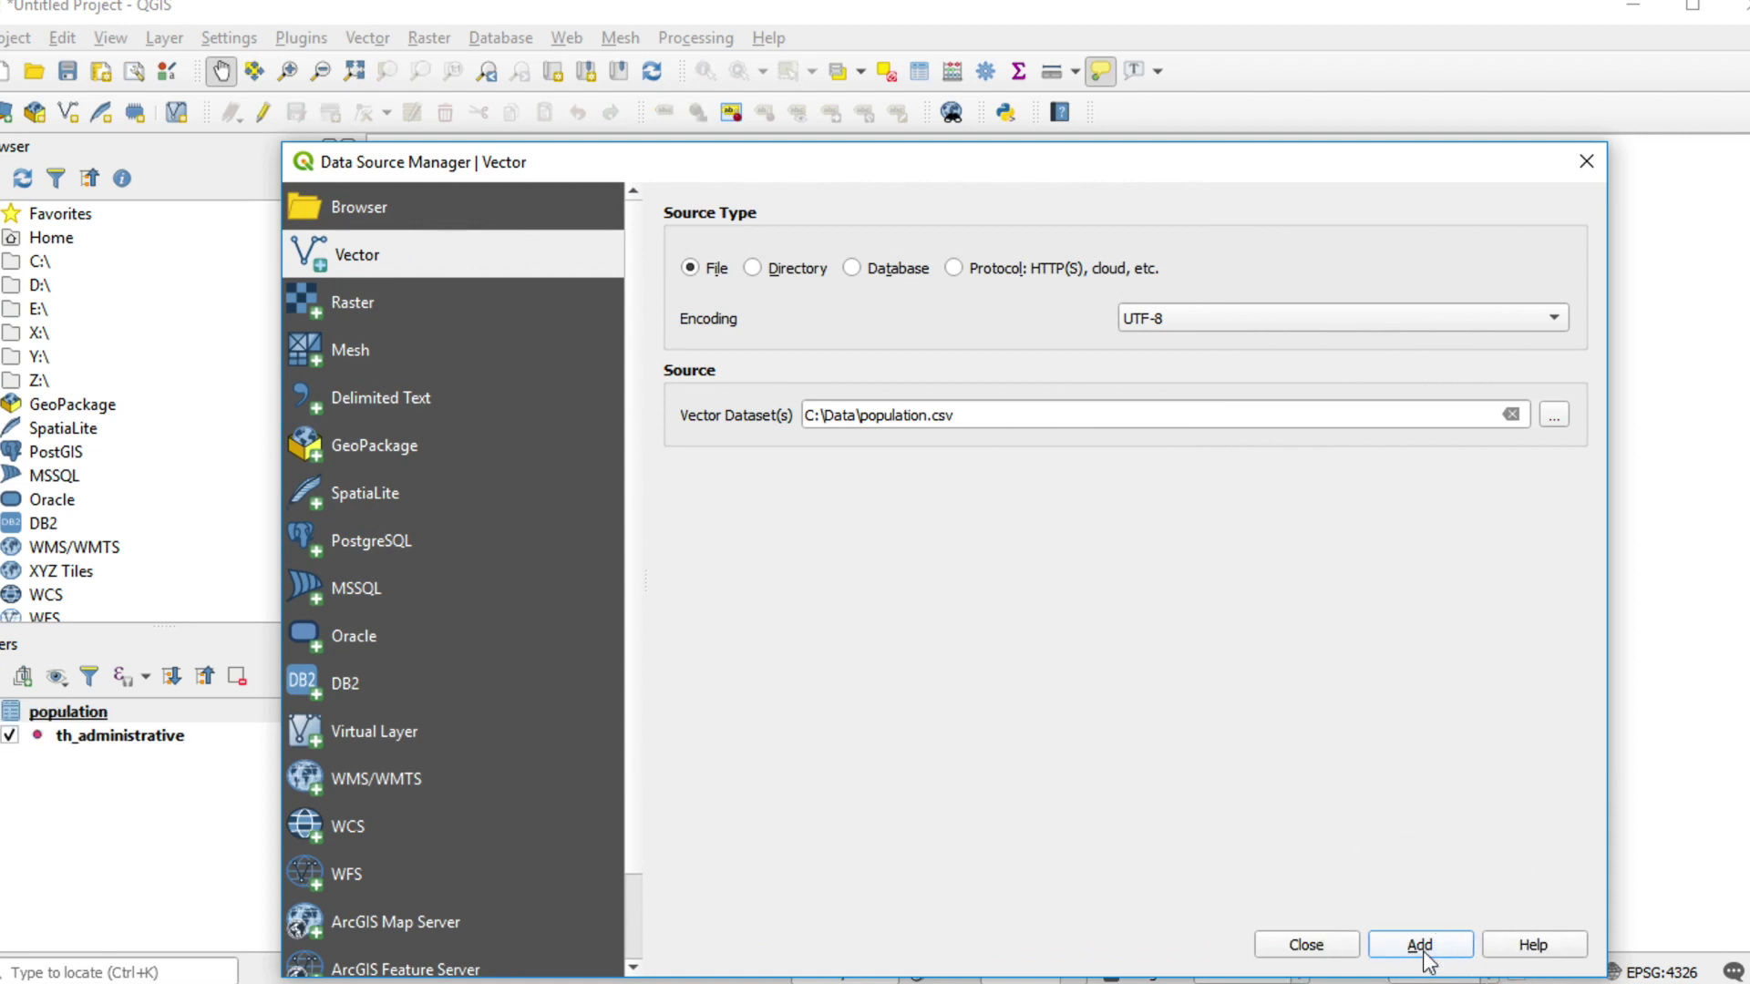
click(1305, 947)
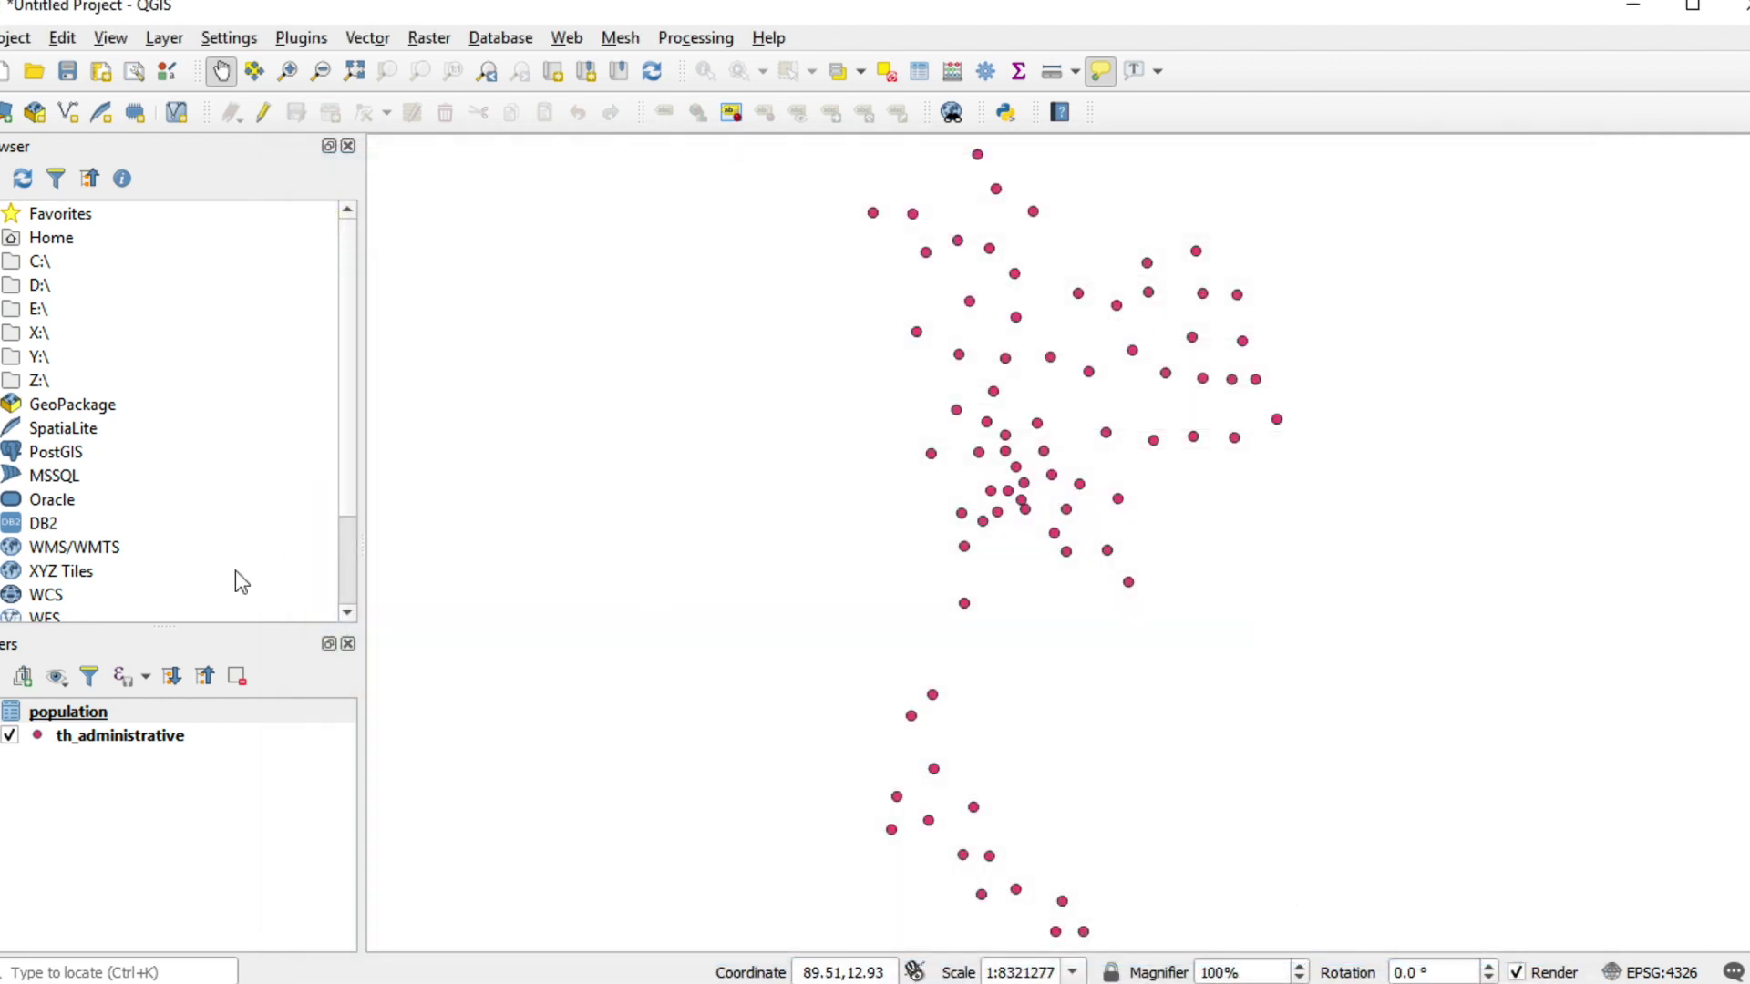
Open the th_administrative attribute table (77 features) and launch the Field Calculator from it.
click(117, 740)
click(117, 741)
right_click(119, 749)
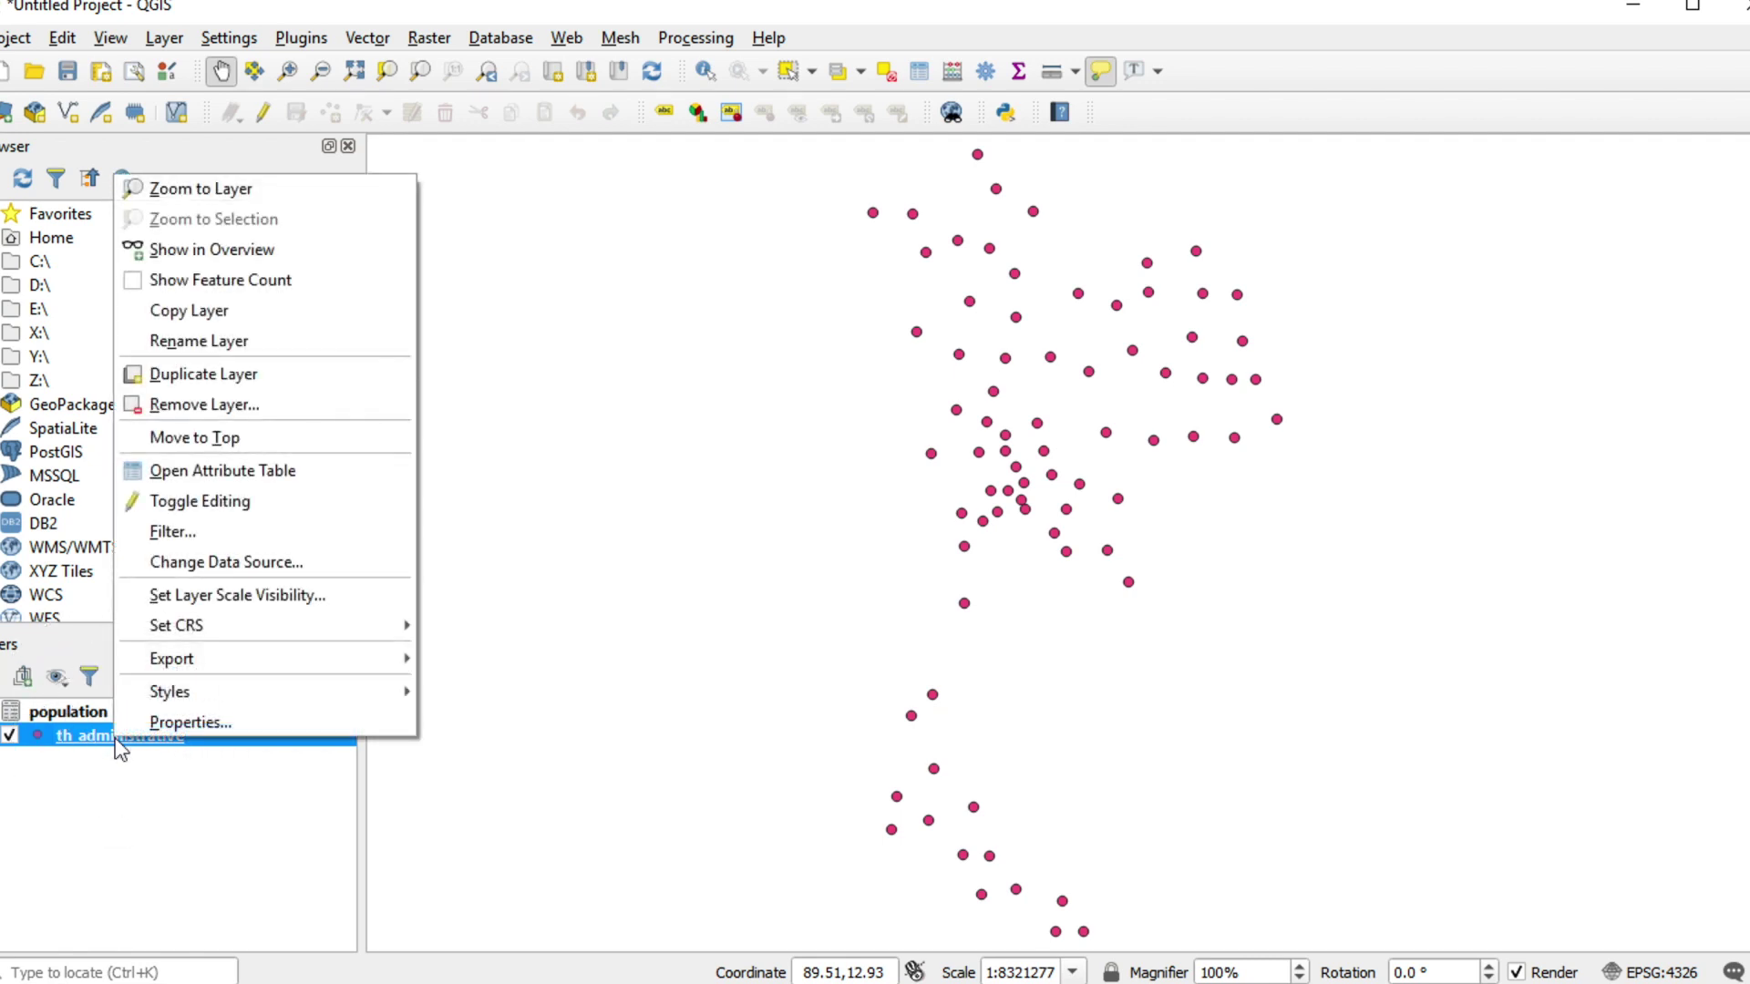
click(285, 479)
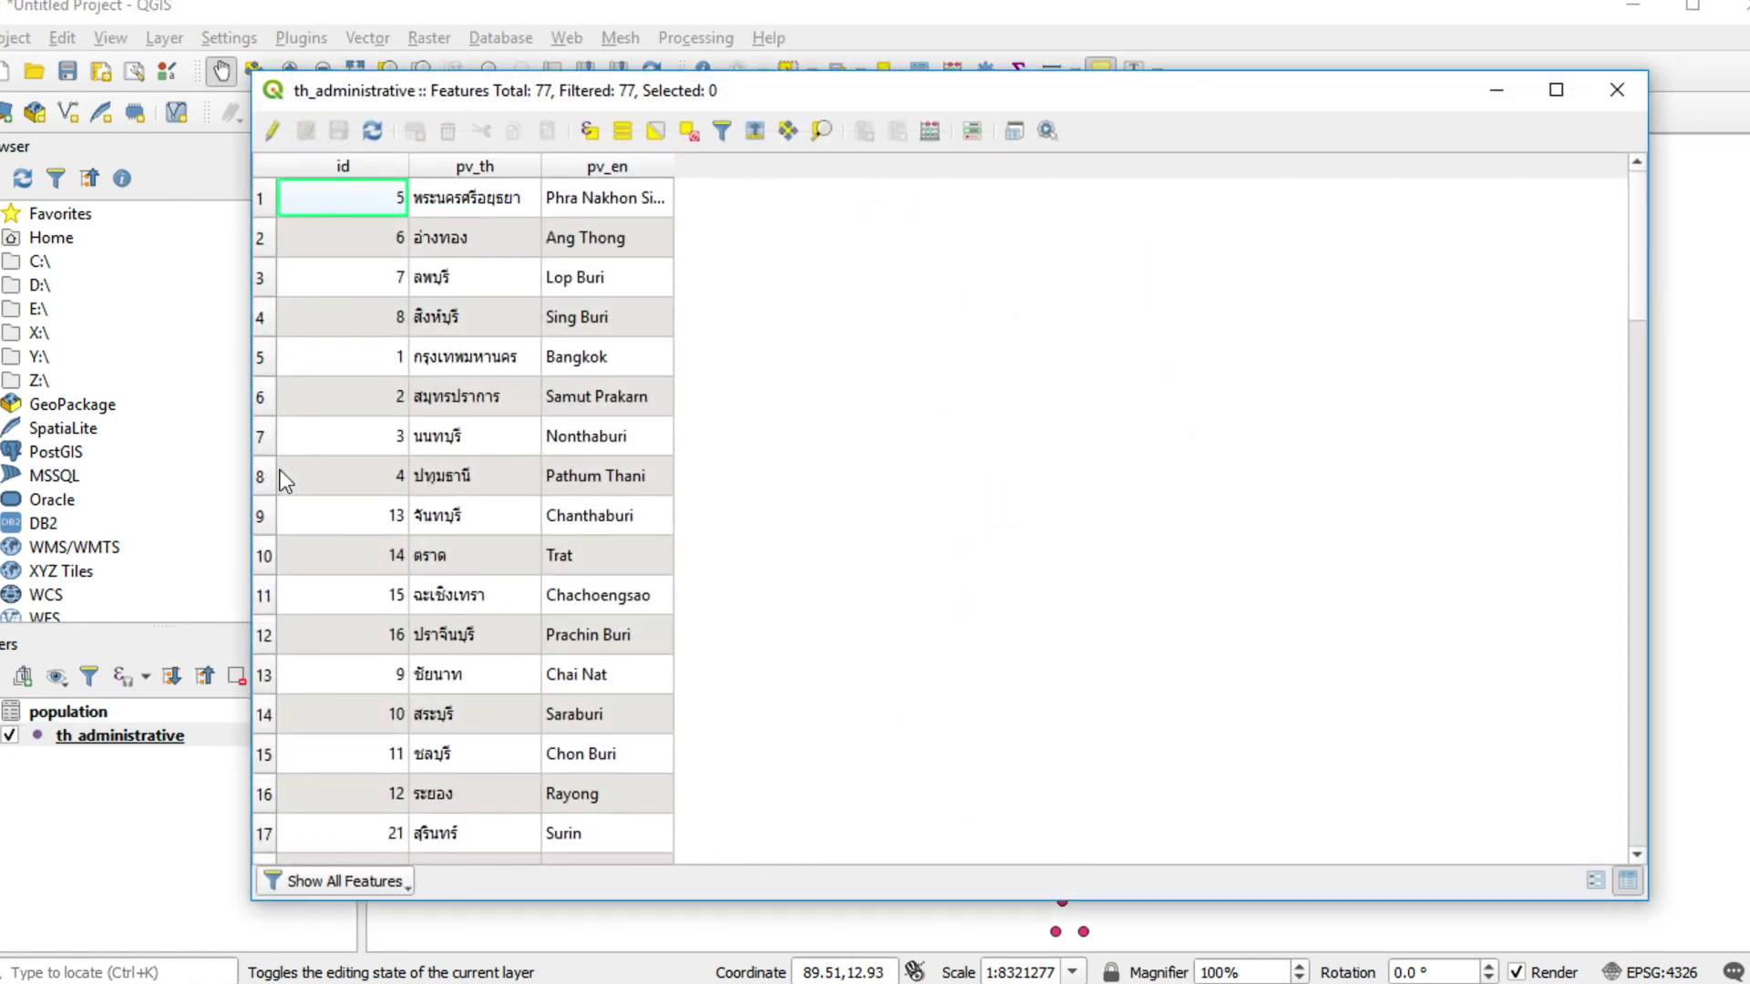
click(927, 145)
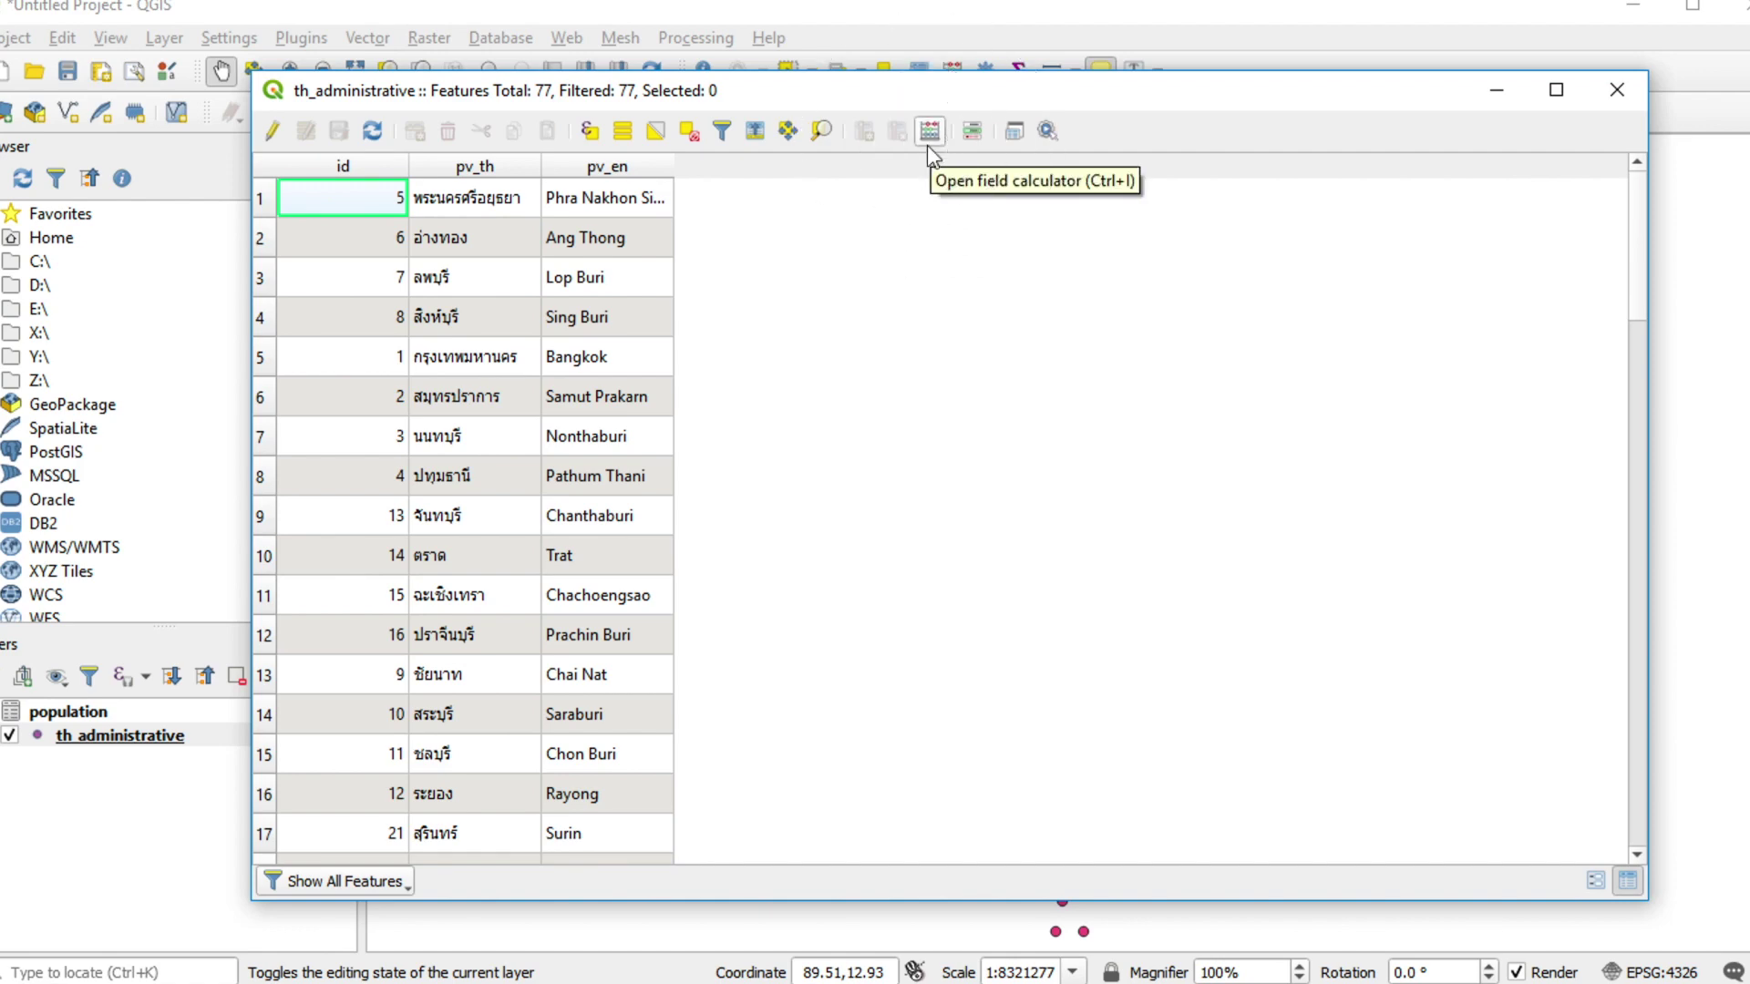
click(927, 145)
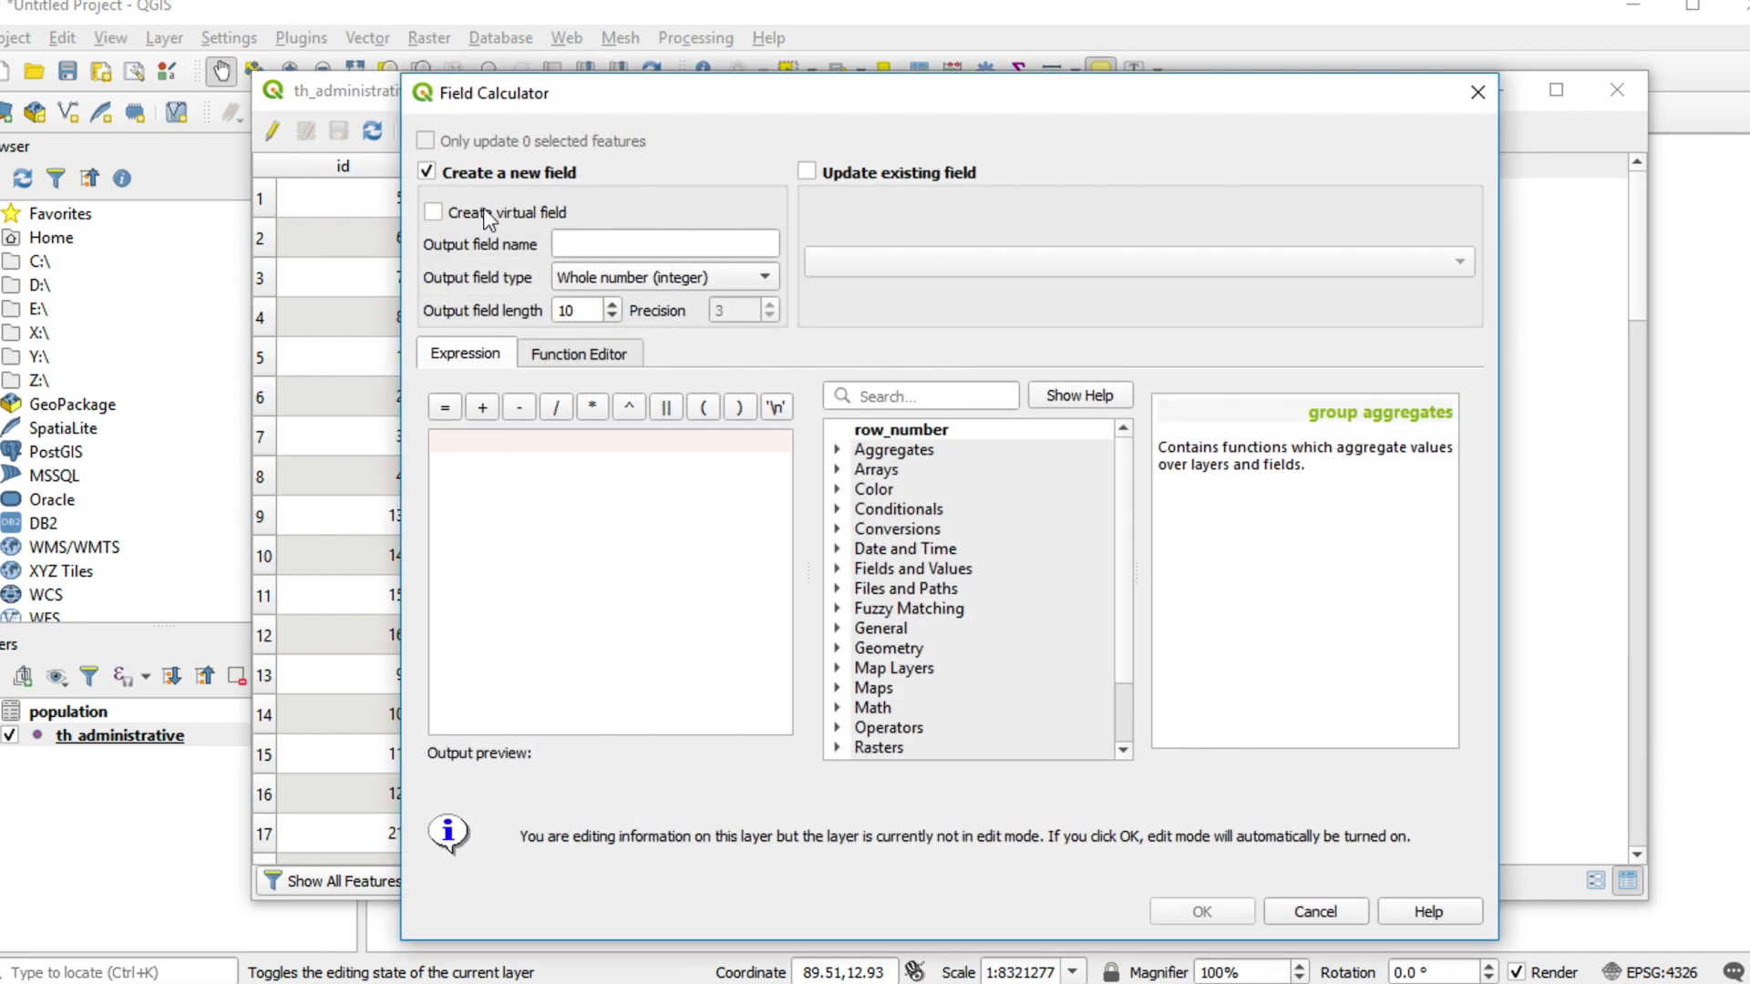
Define a new virtual field named fuzzymatch of type Text (string).
click(452, 215)
click(633, 247)
text(fuzzy)
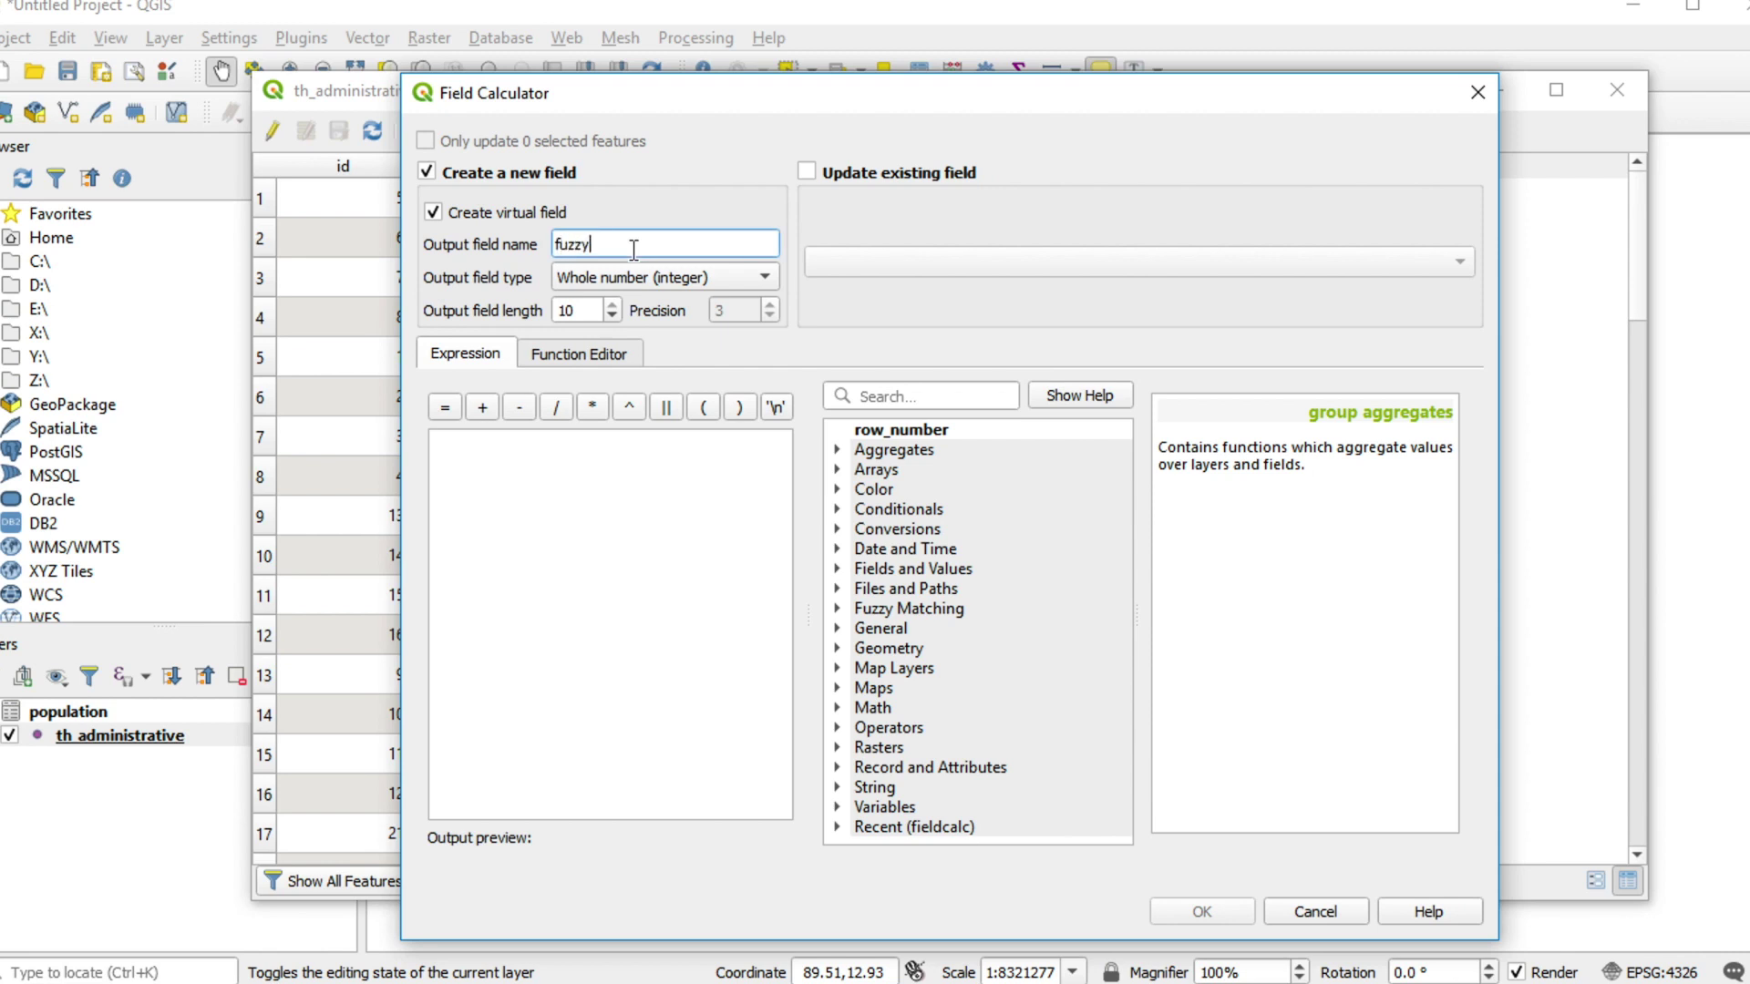
text(match)
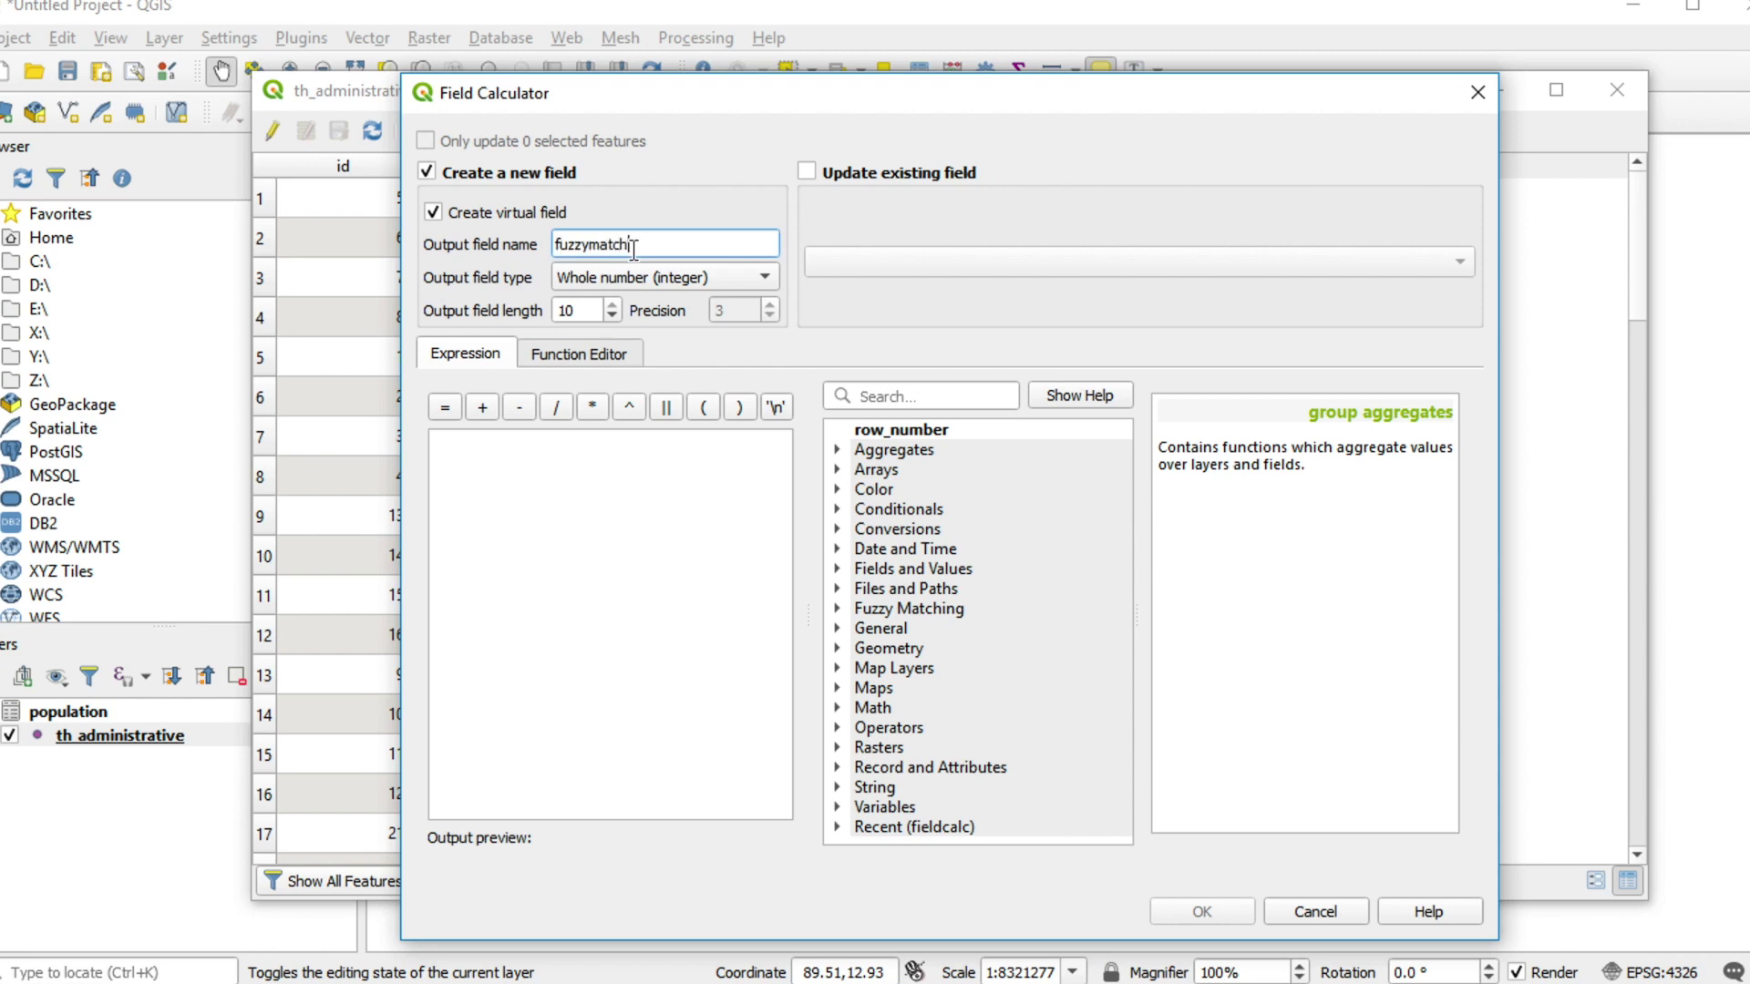
click(697, 276)
click(662, 325)
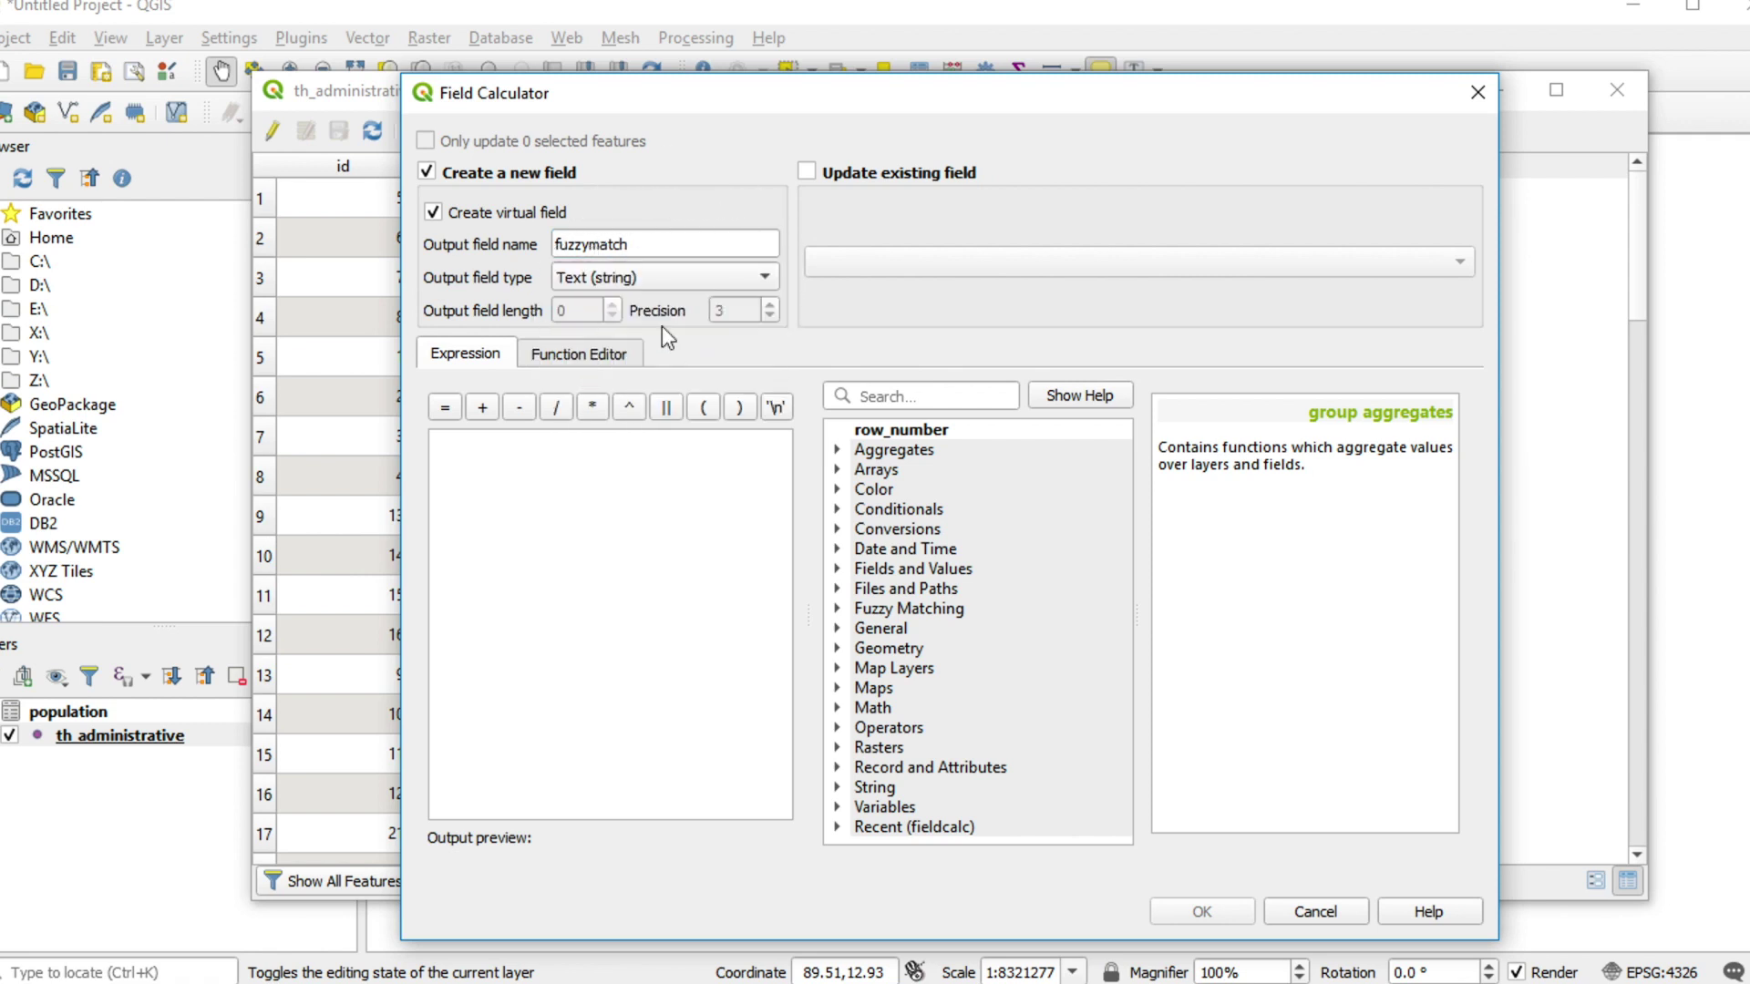
Paste the Levenshtein aggregate expression against population and create the field, checking the 'Bangkog' result.
click(547, 485)
right_click(545, 486)
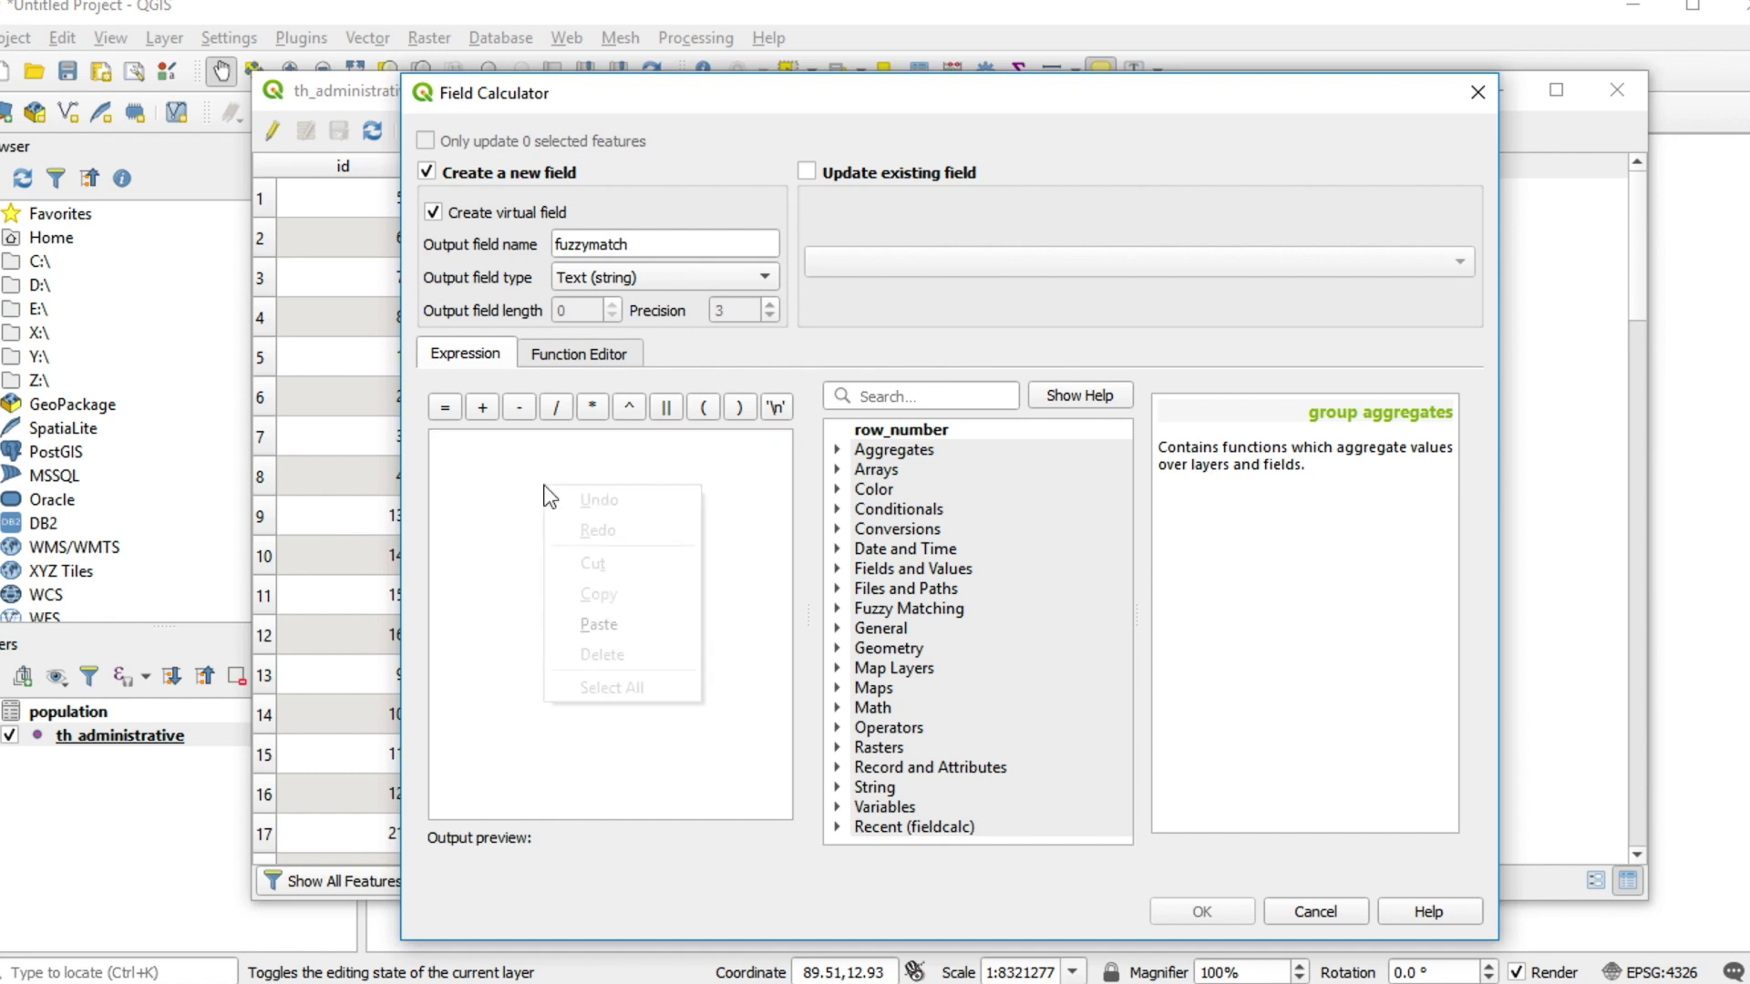
click(603, 625)
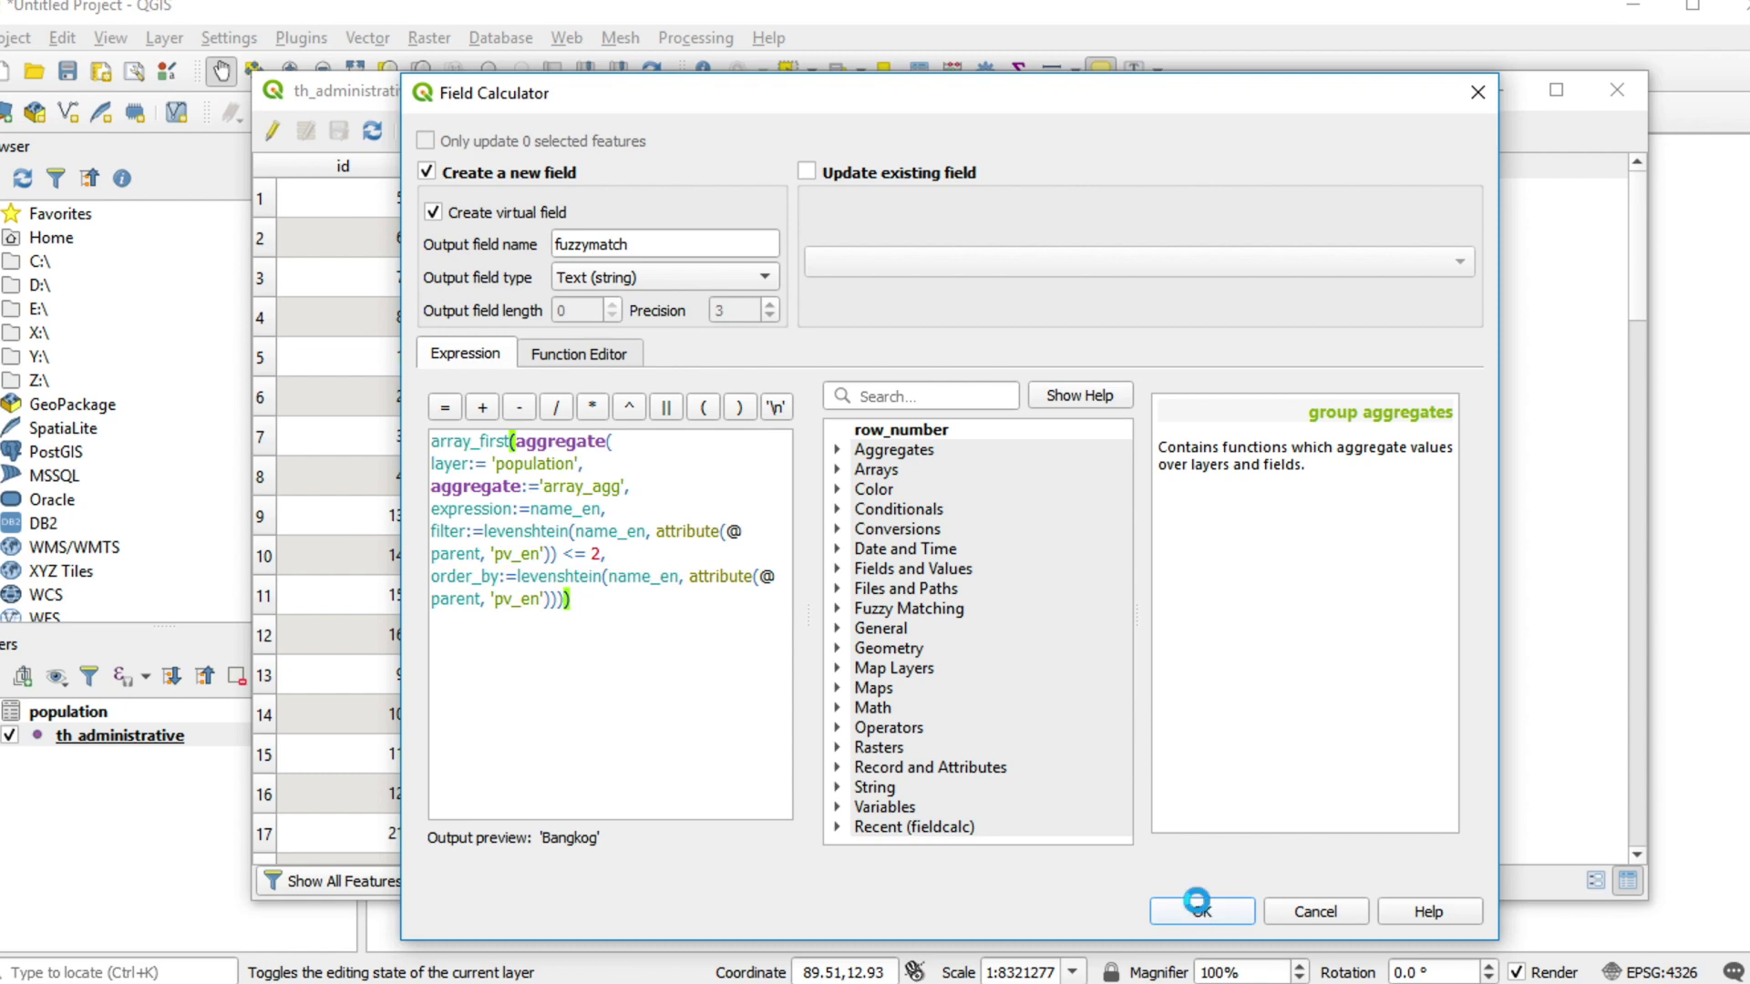
click(1201, 911)
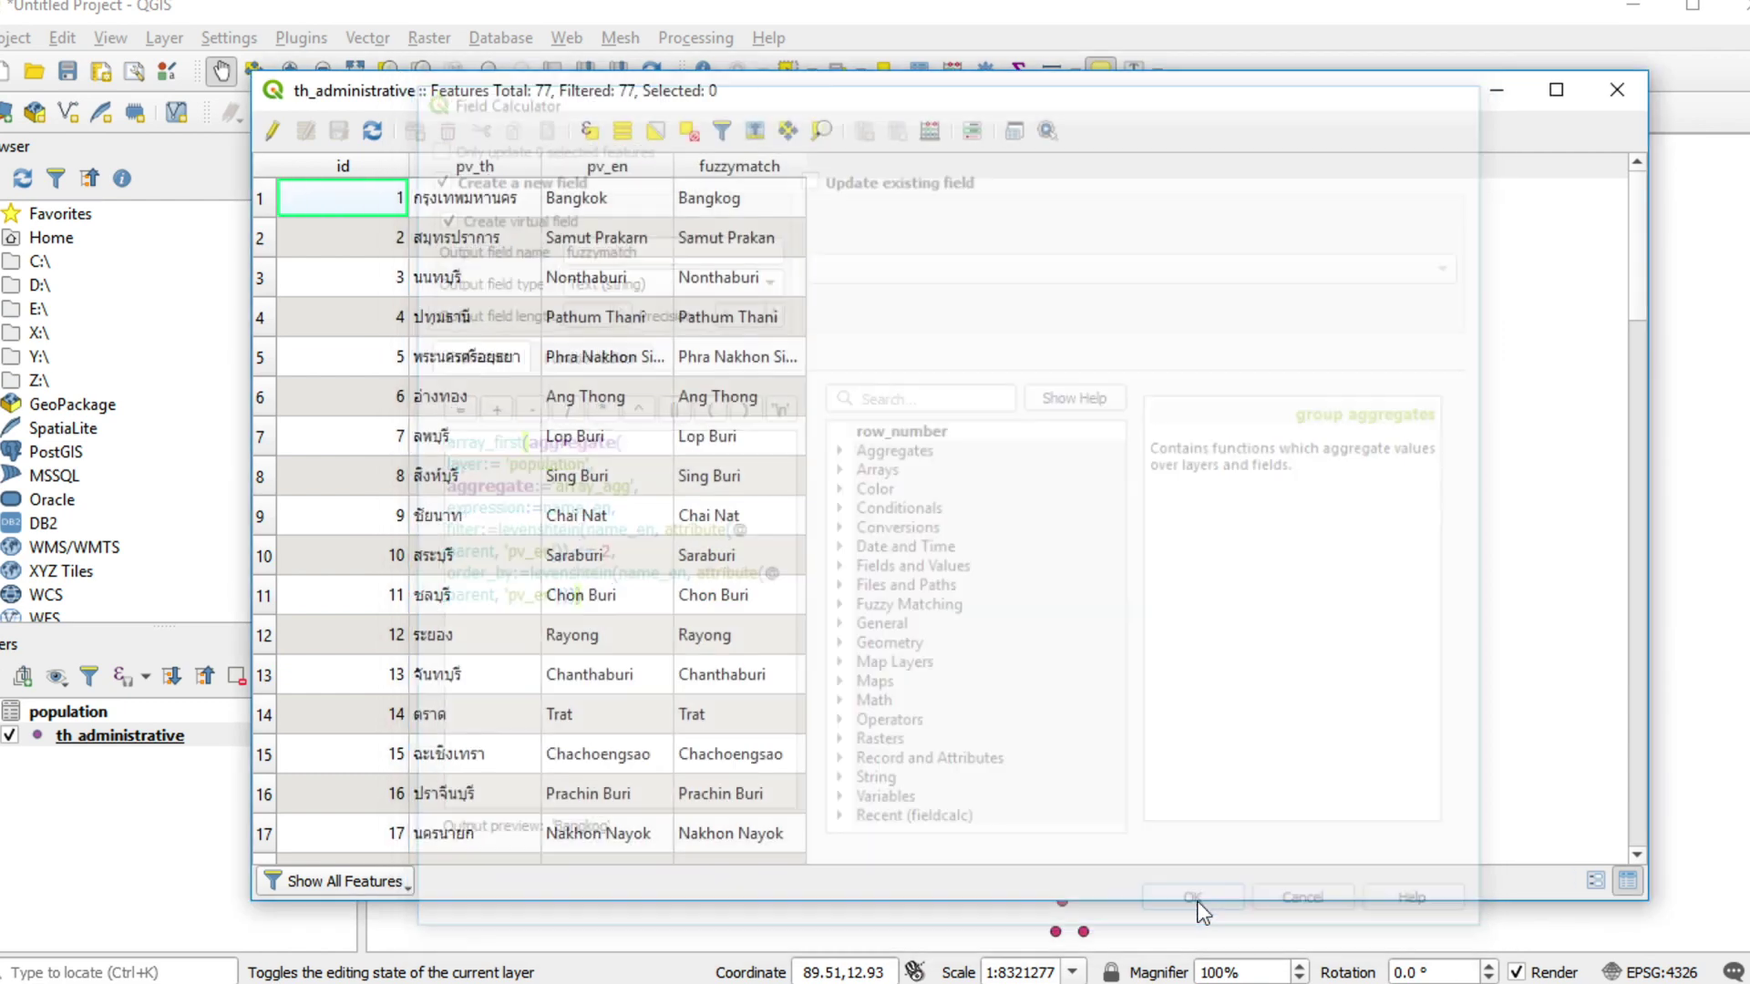
click(741, 213)
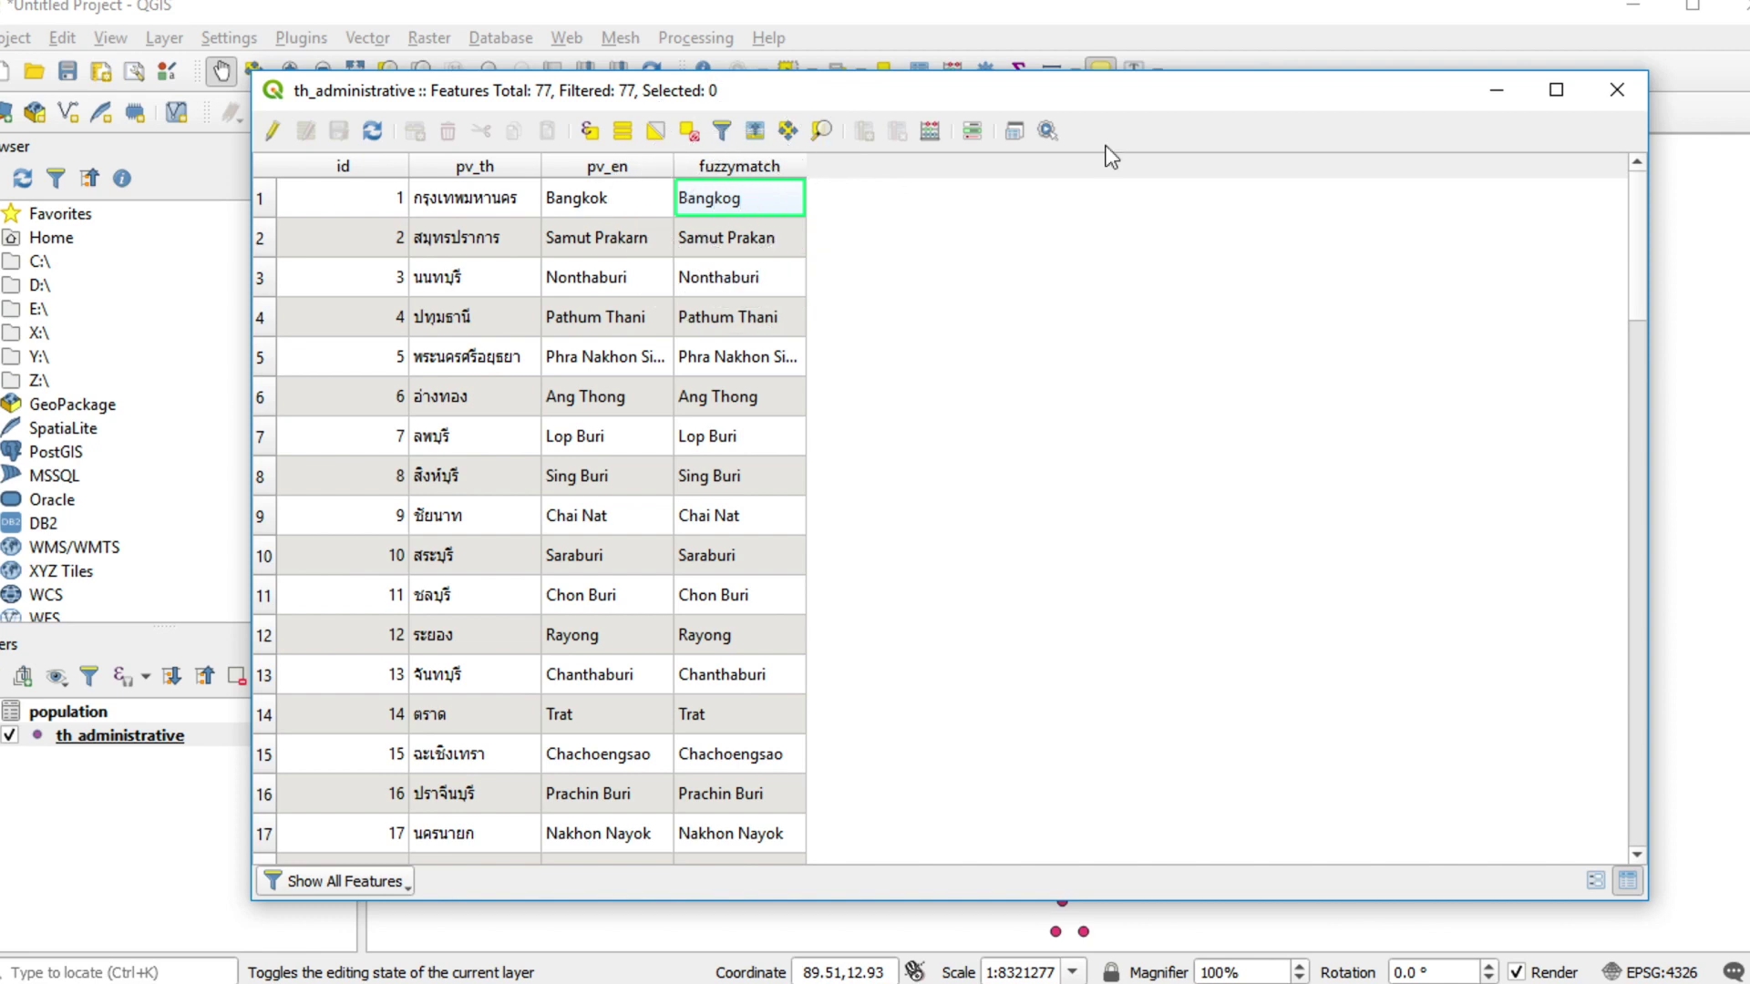
Close the attribute table and search 'join' in the Processing Toolbox to select Join attributes by field value.
click(1617, 91)
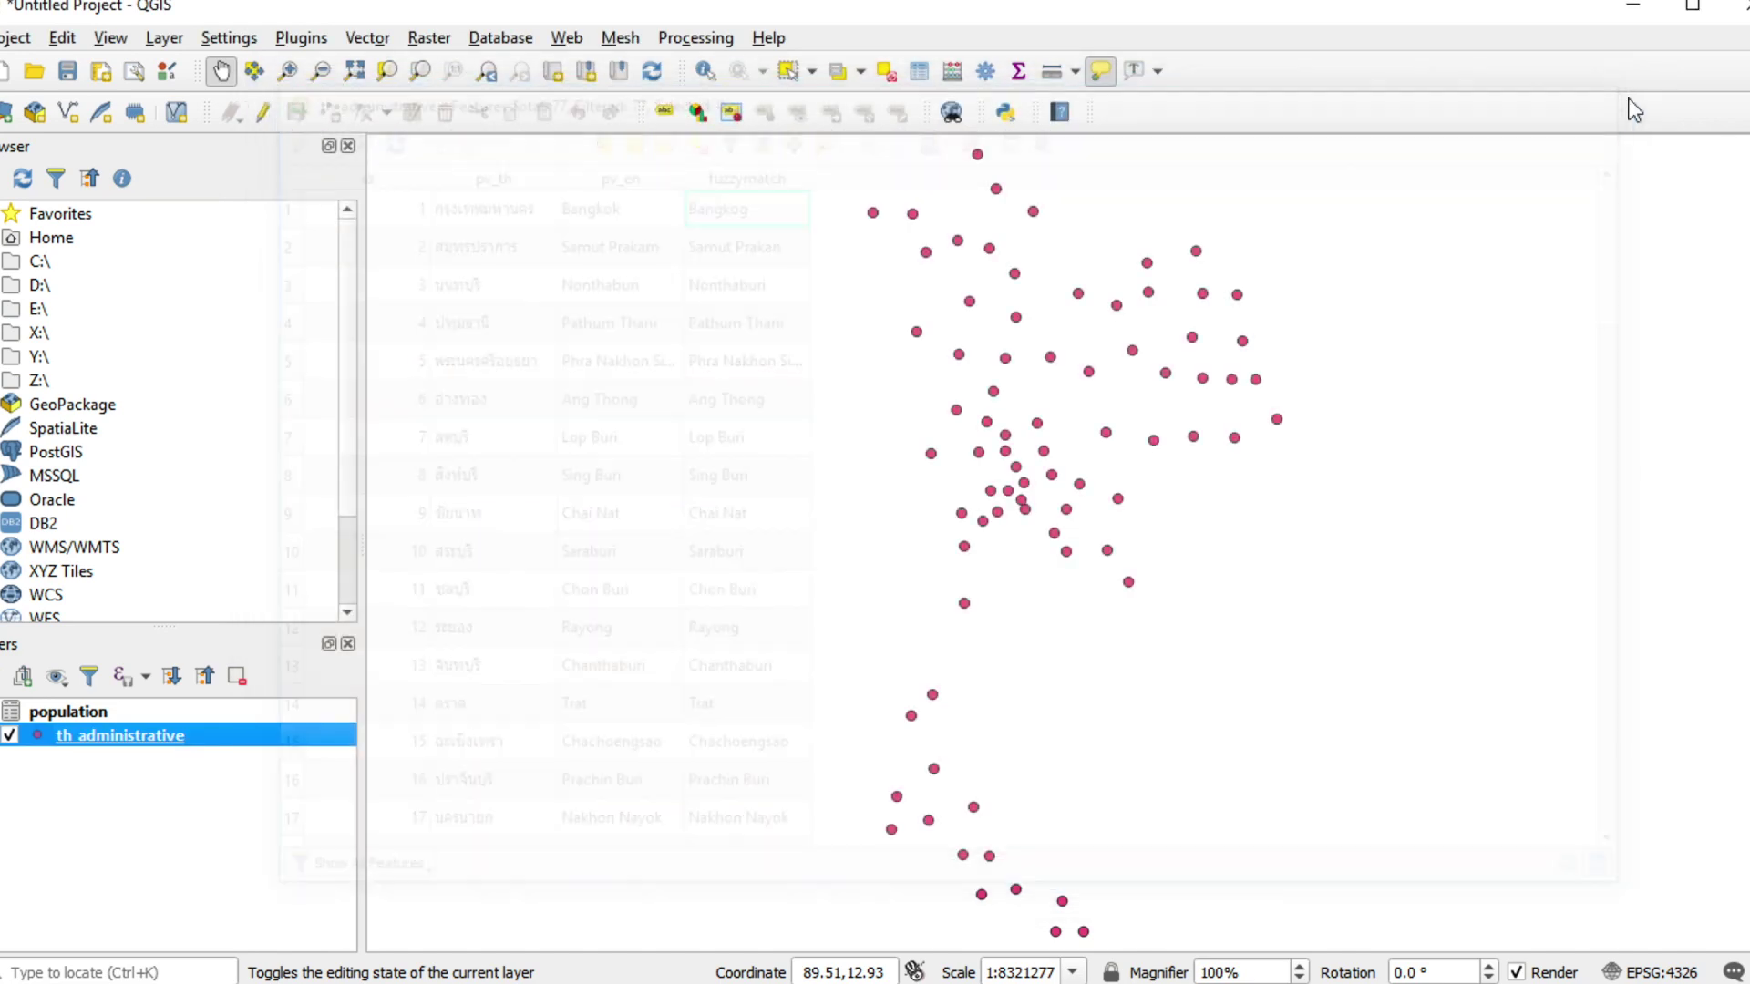
click(704, 41)
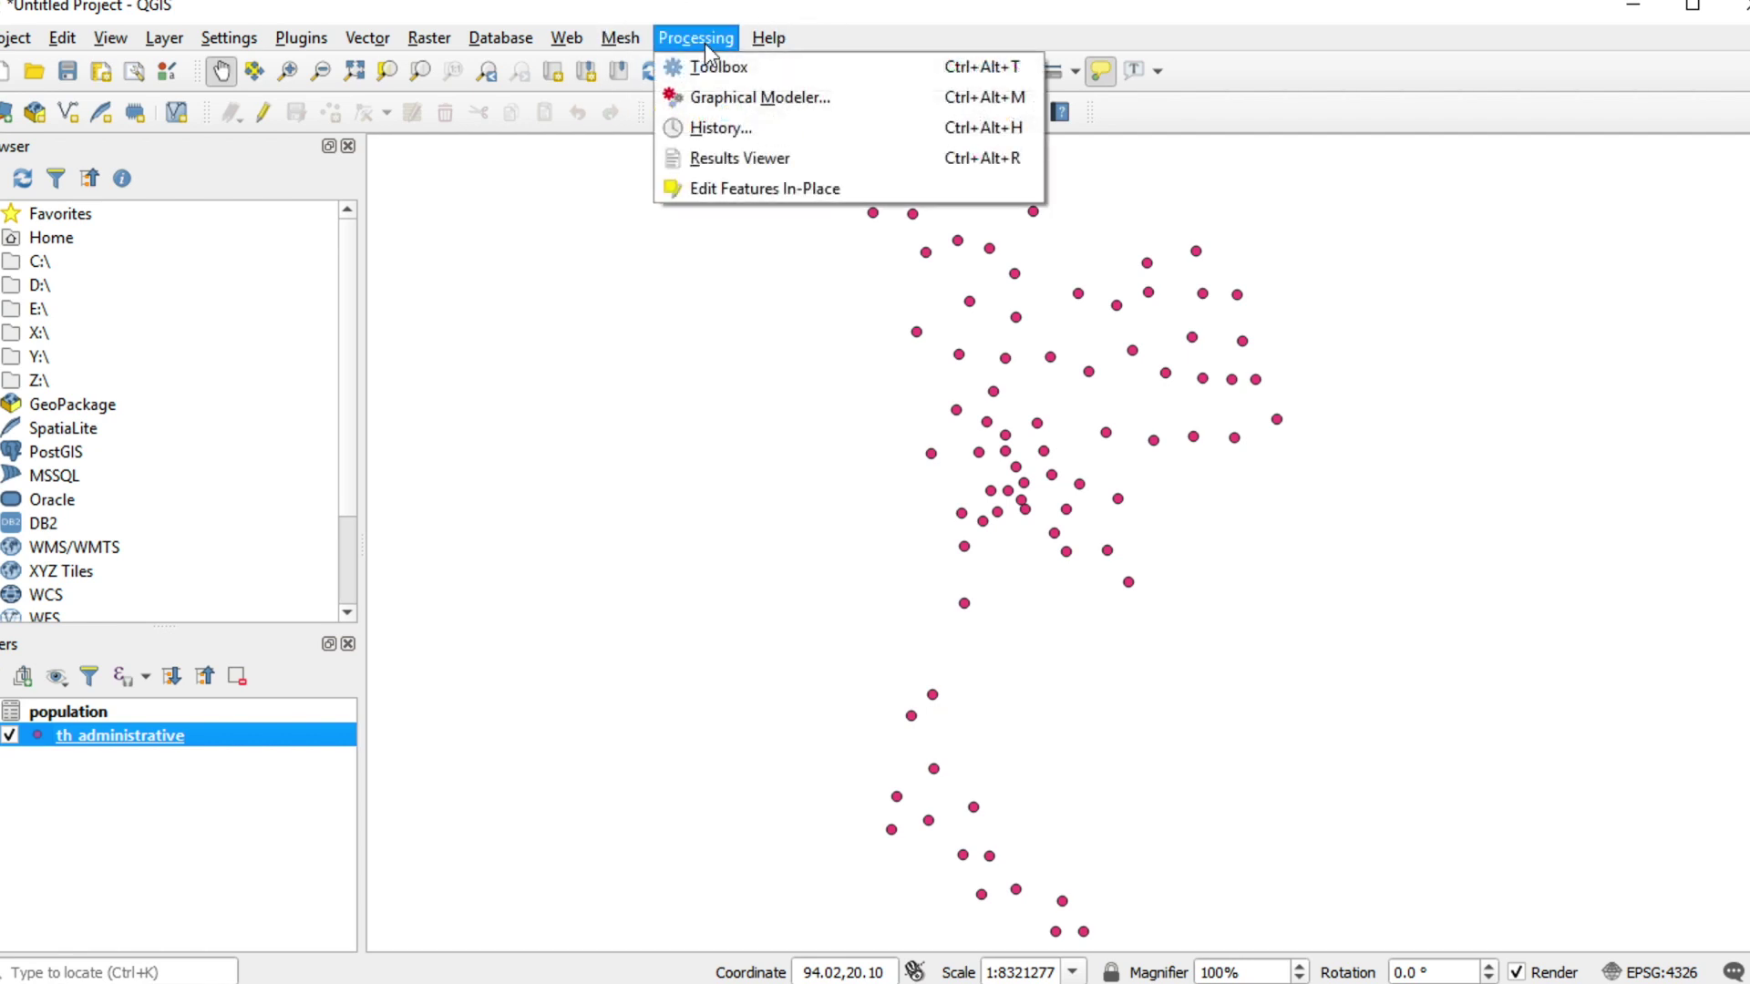
click(748, 69)
click(748, 69)
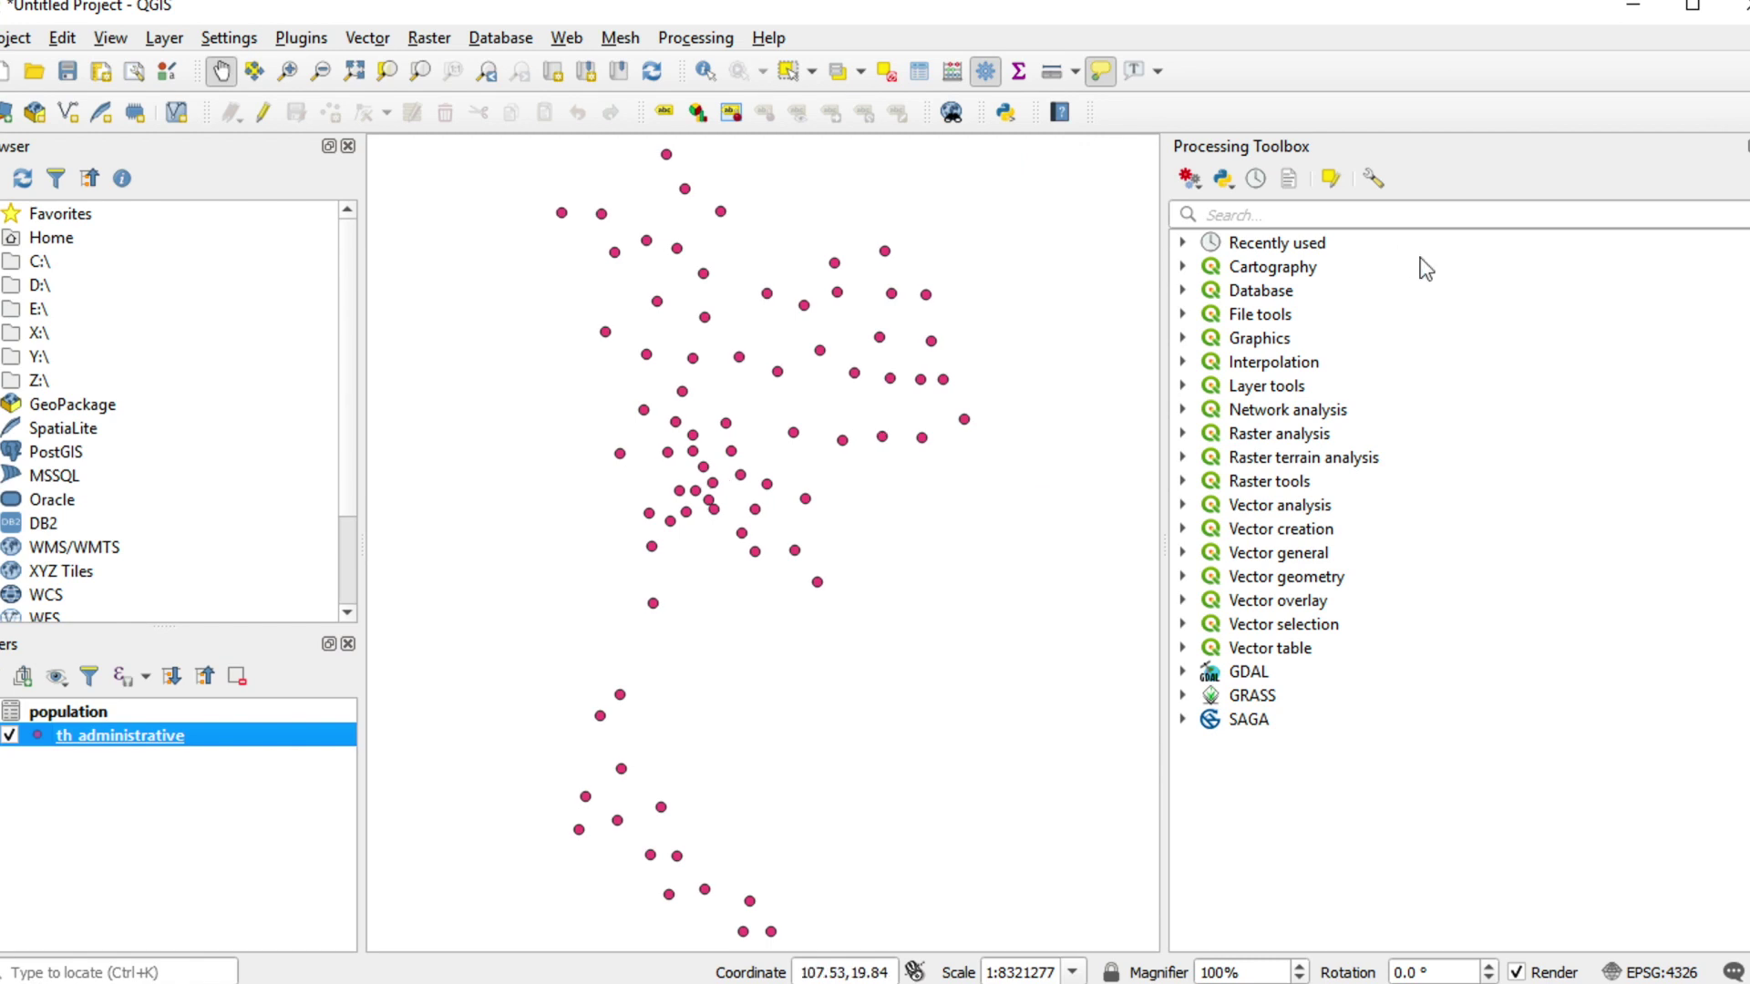
click(1361, 217)
text(join)
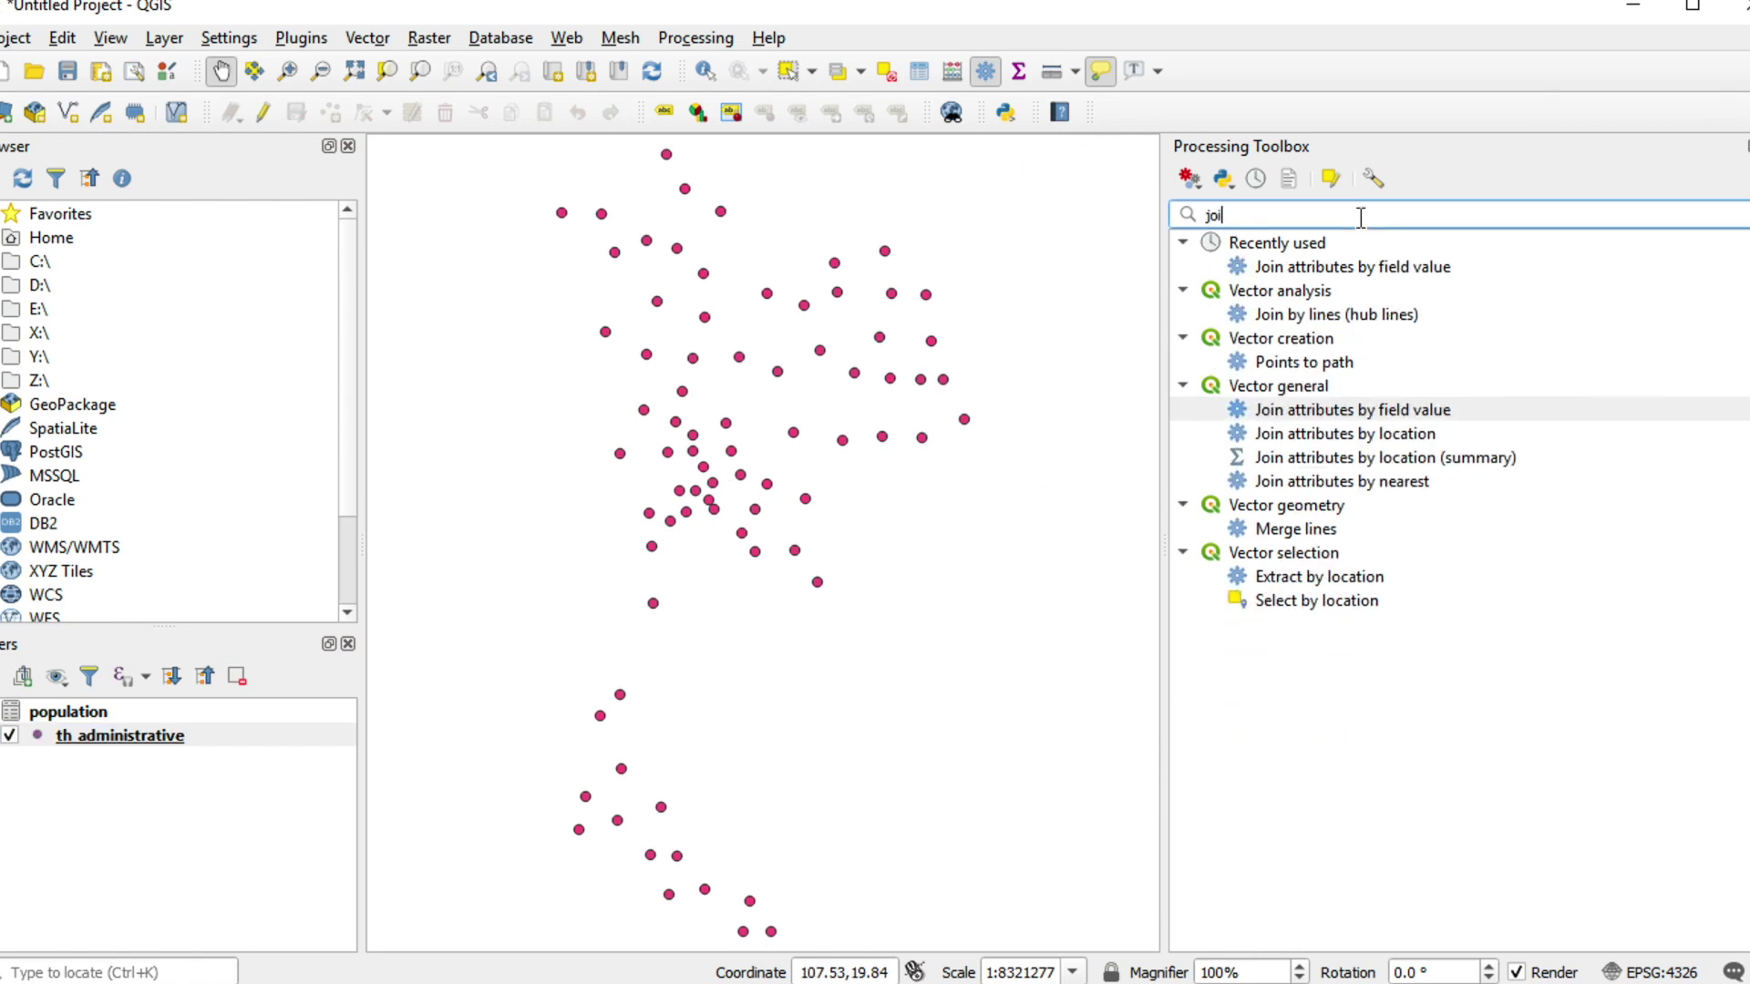
click(1420, 416)
click(1420, 416)
Run the join of th_administrative field fuzzymatch to population field name_en, then close the tool.
double_click(1421, 417)
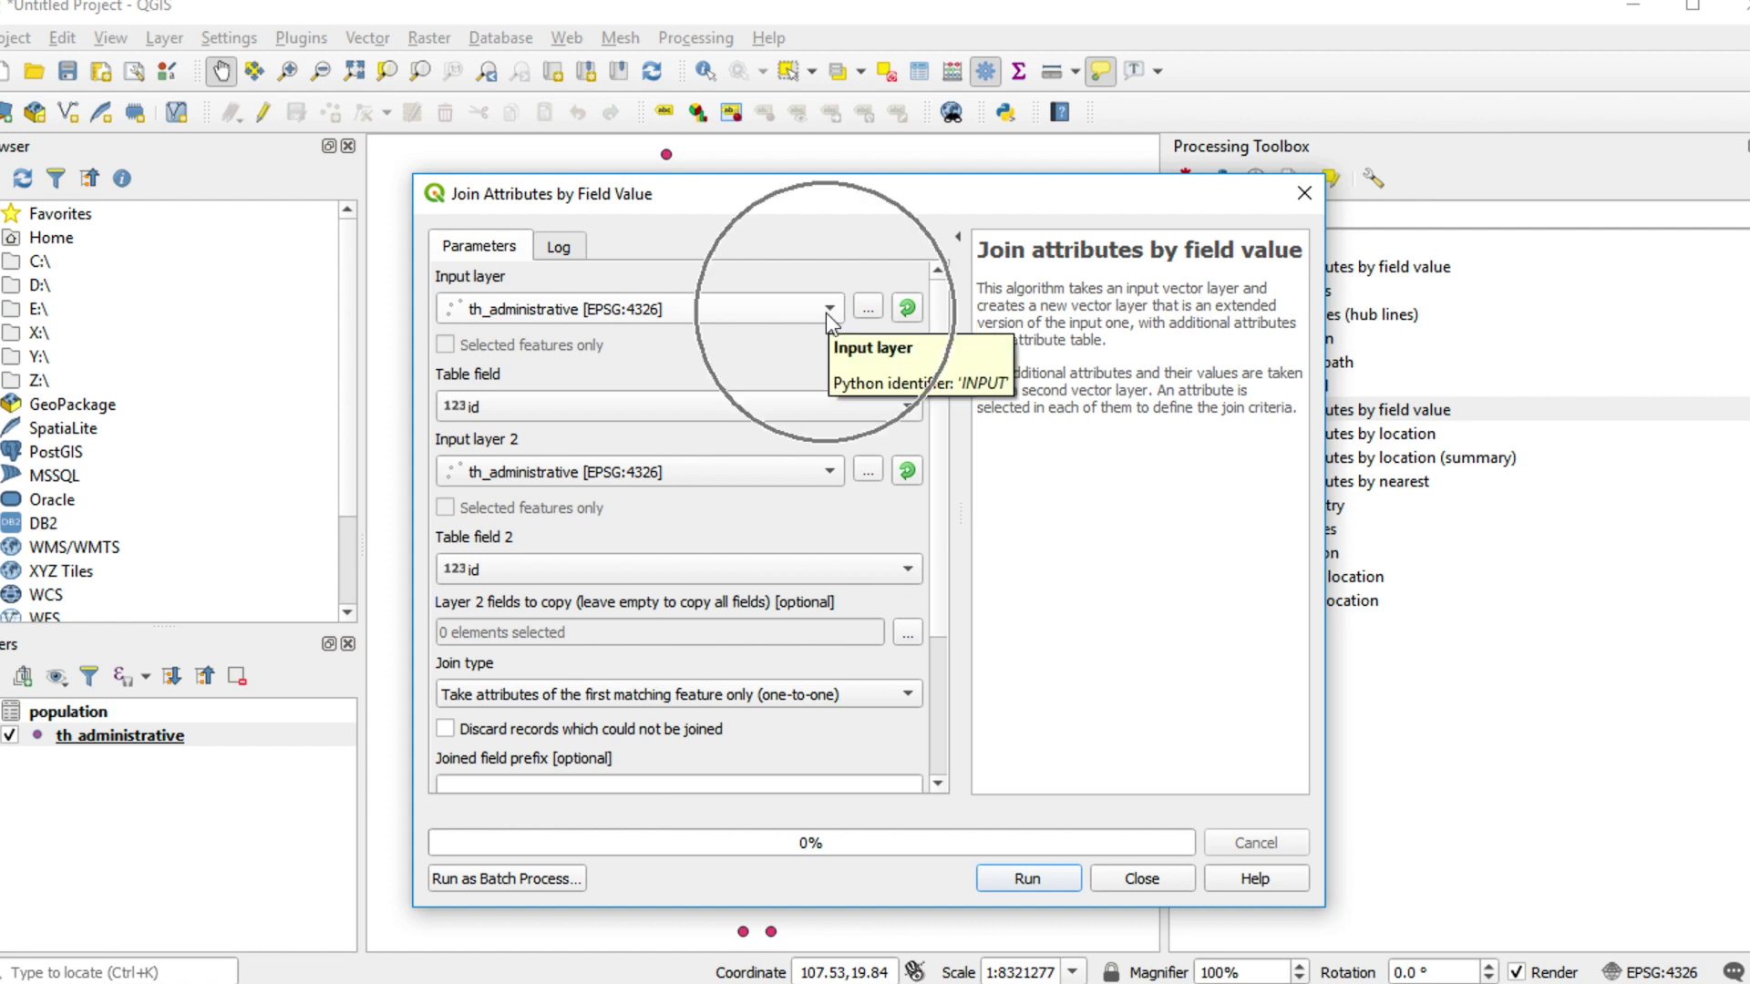
click(826, 314)
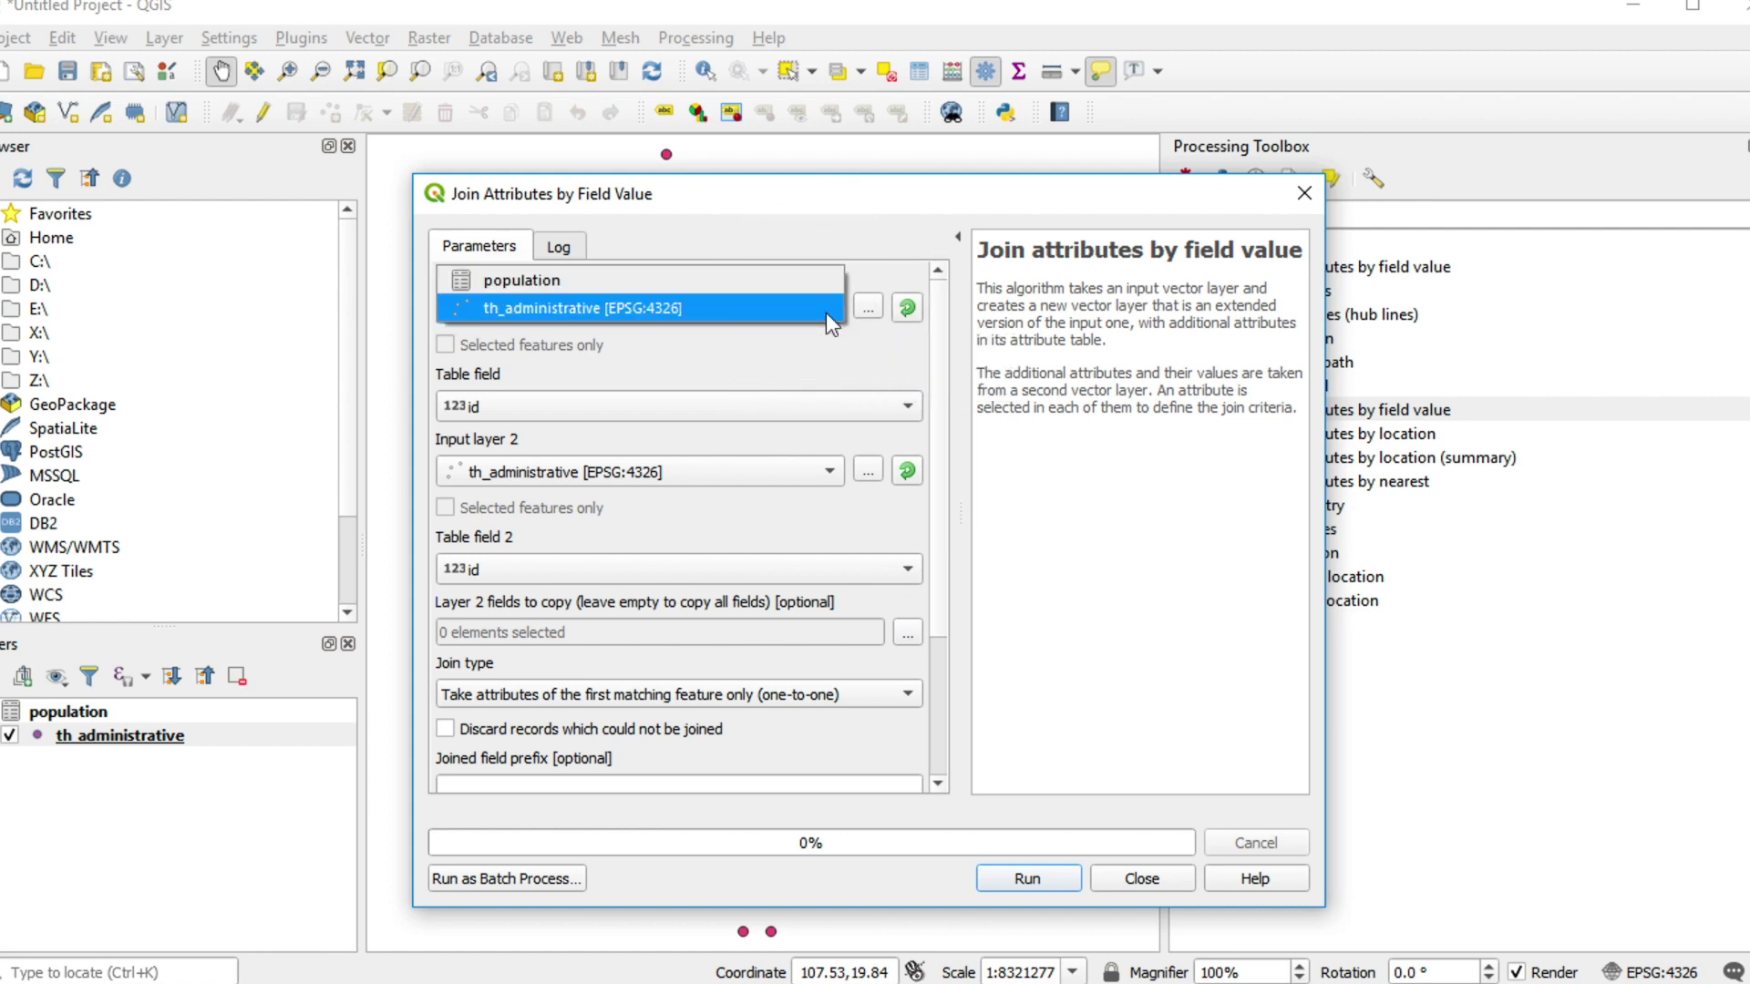
click(825, 313)
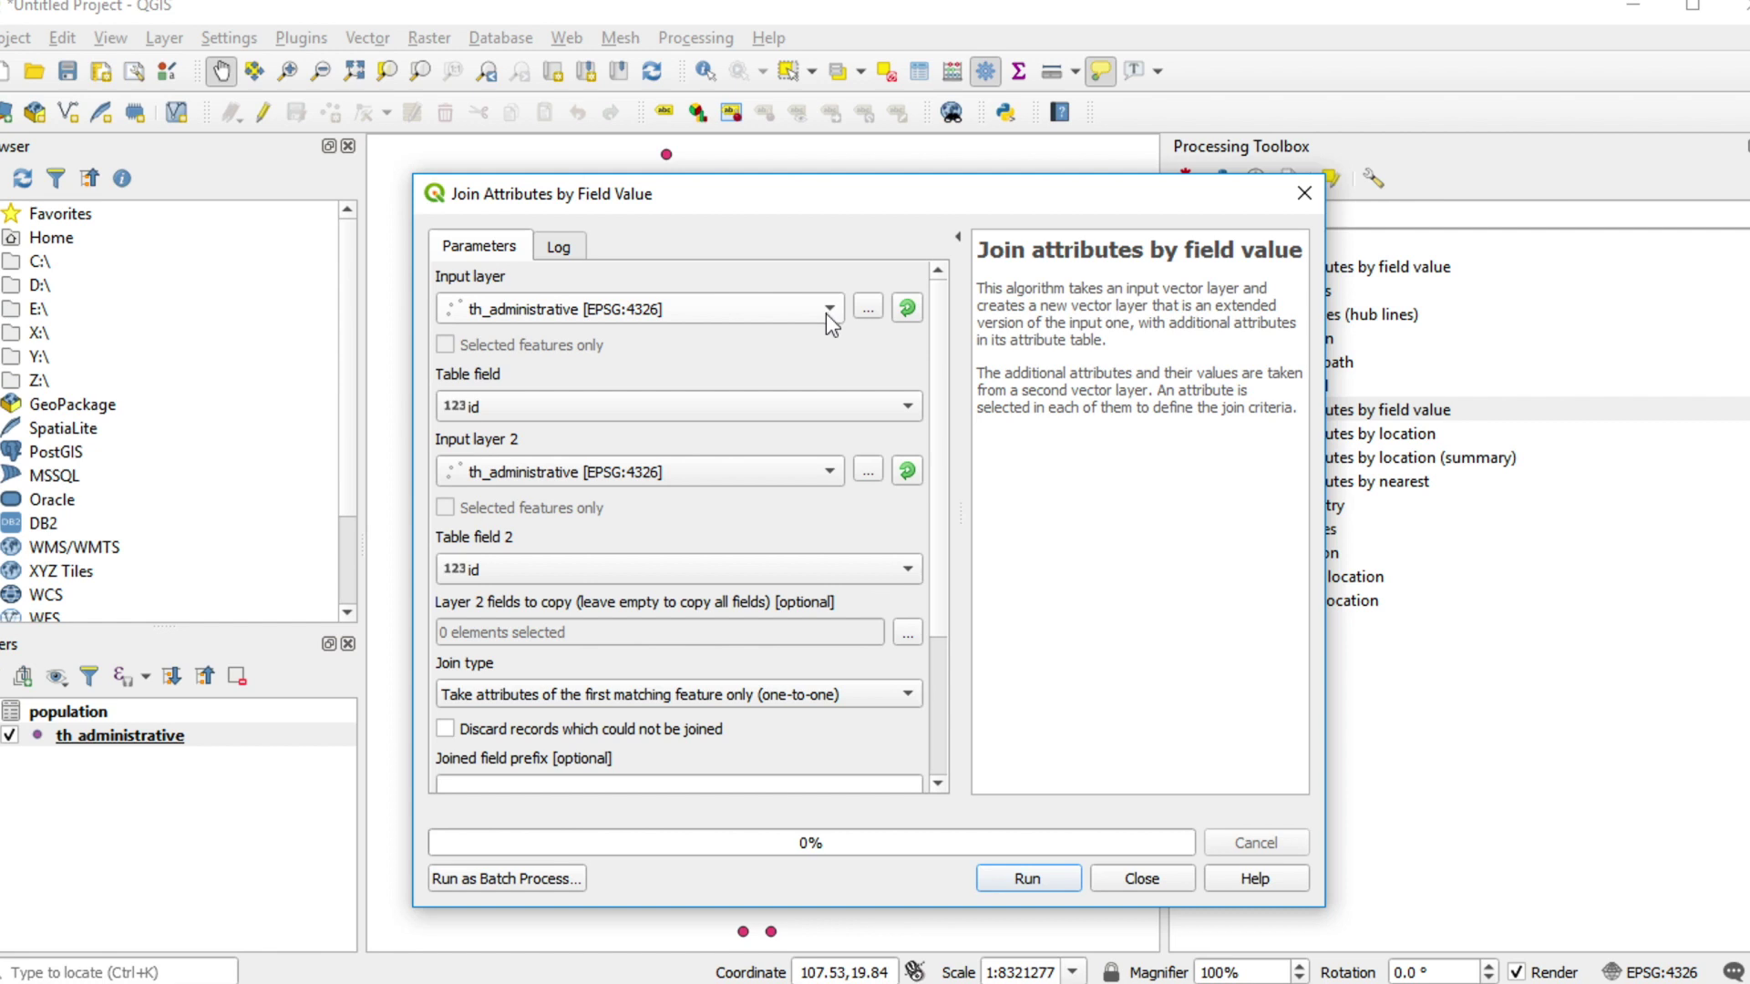
click(850, 413)
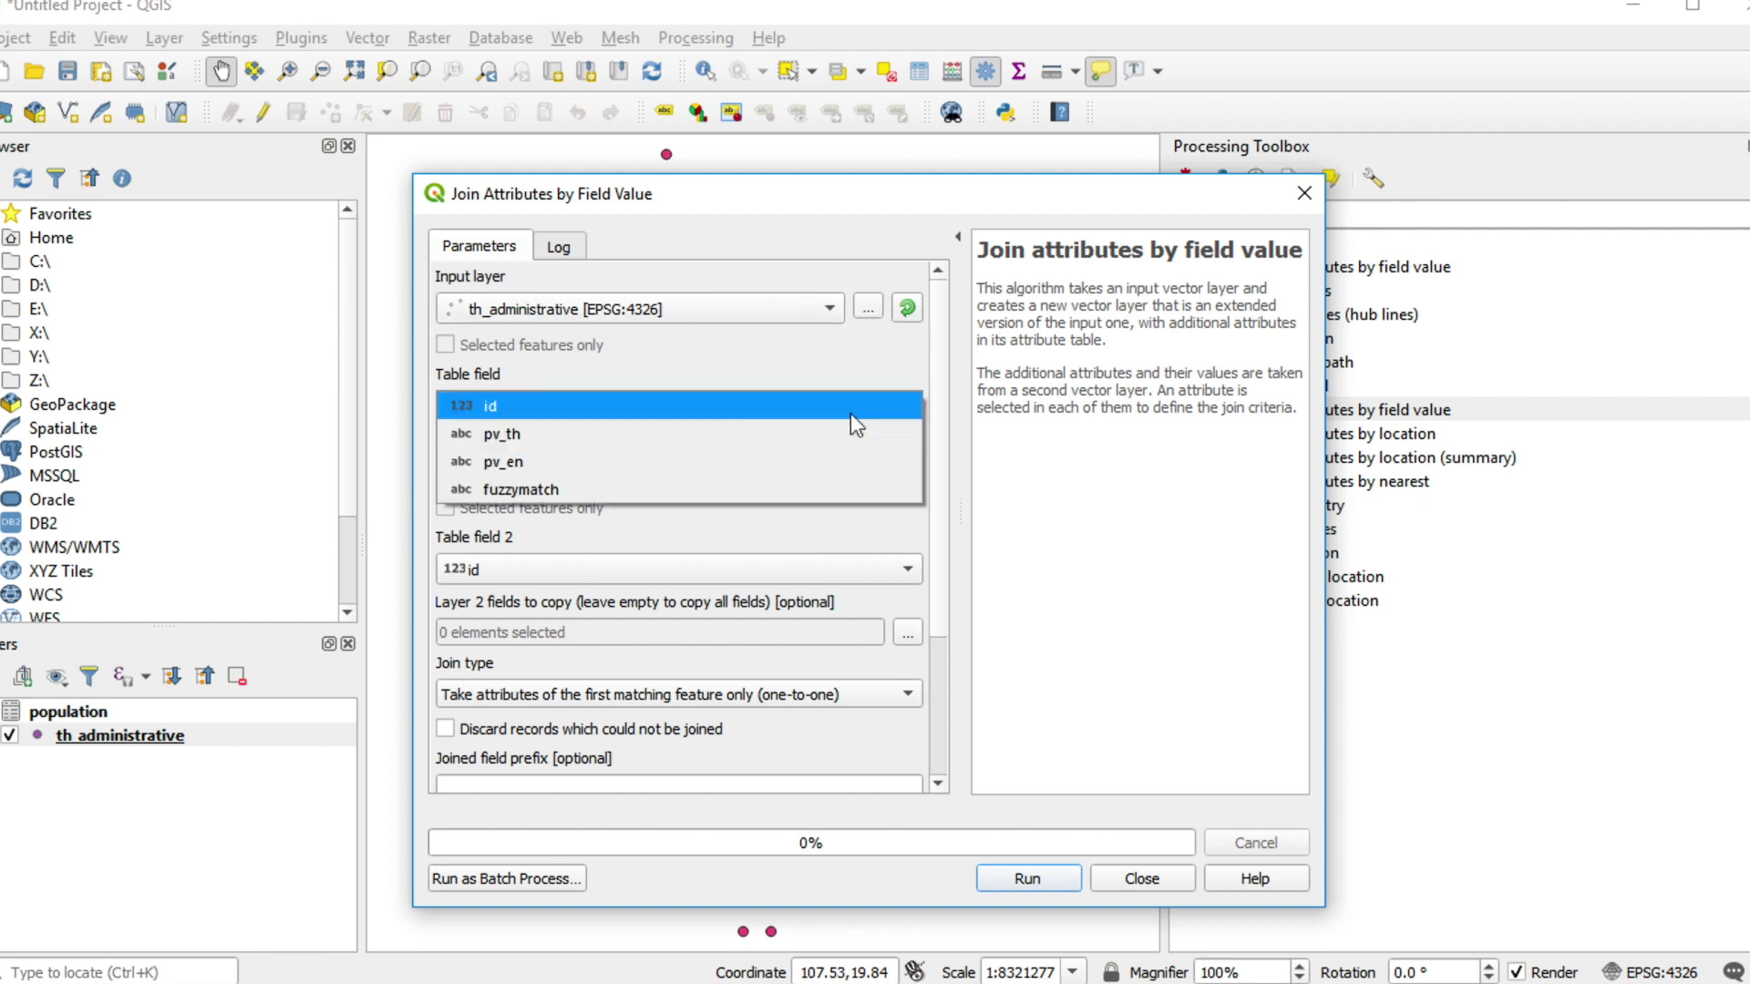
click(575, 492)
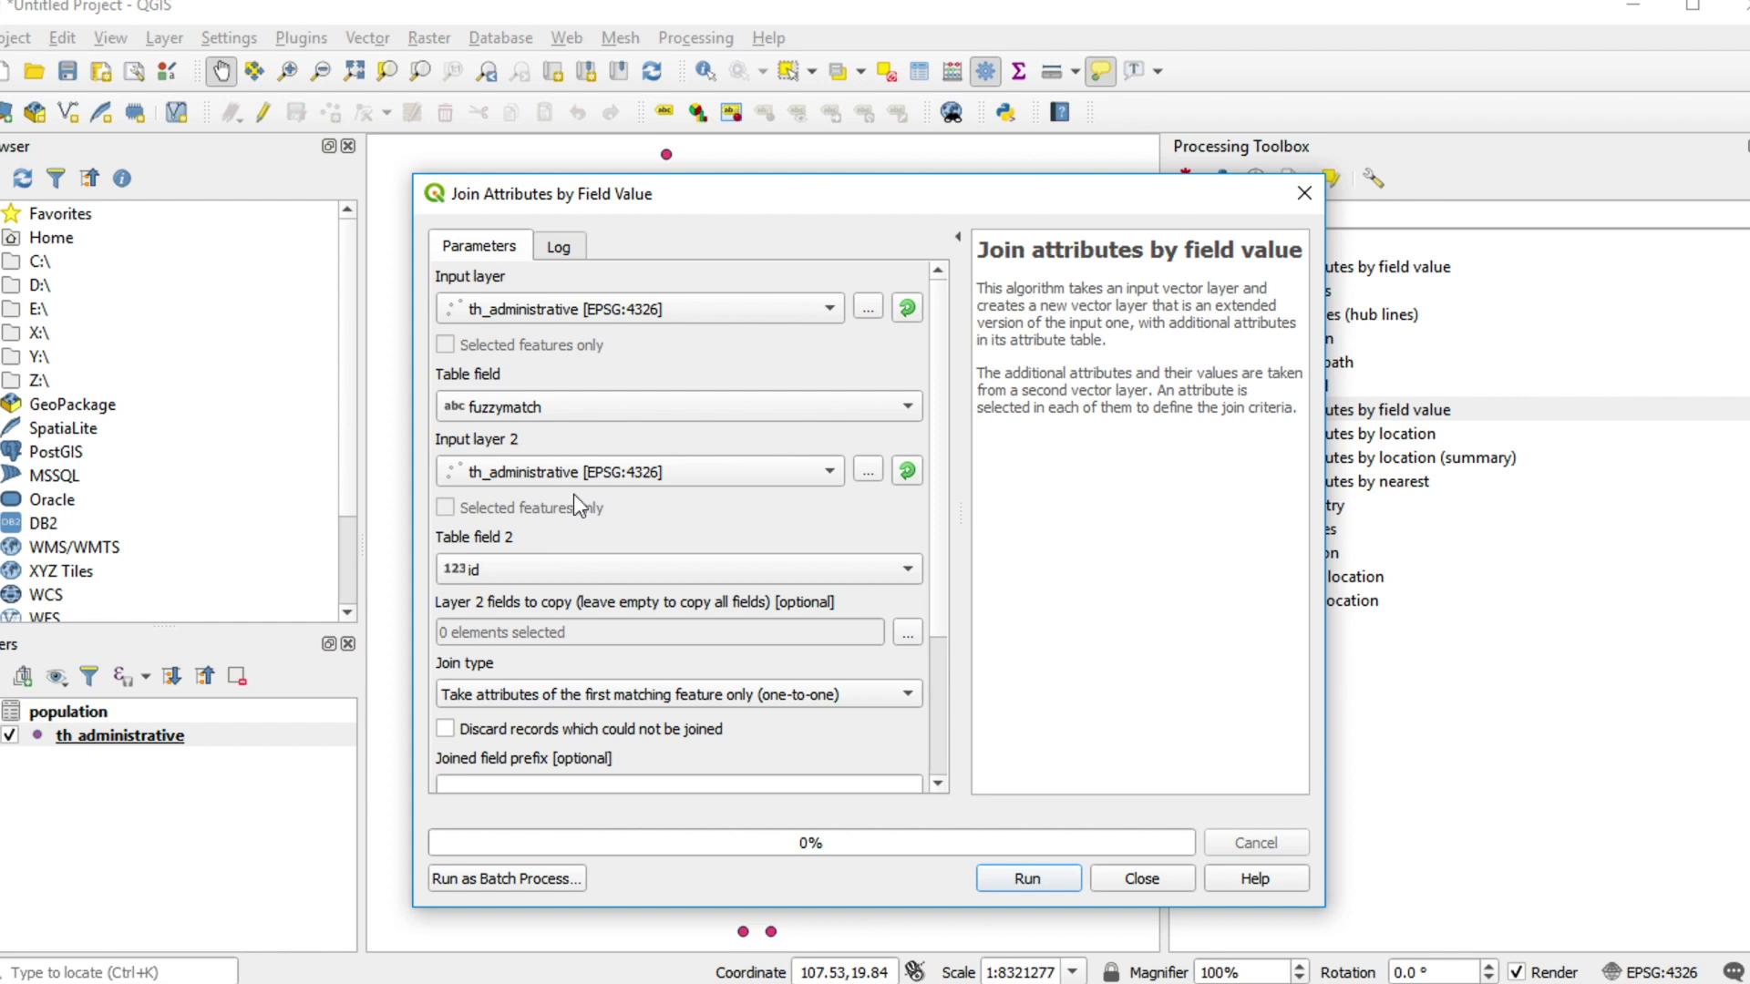
click(811, 469)
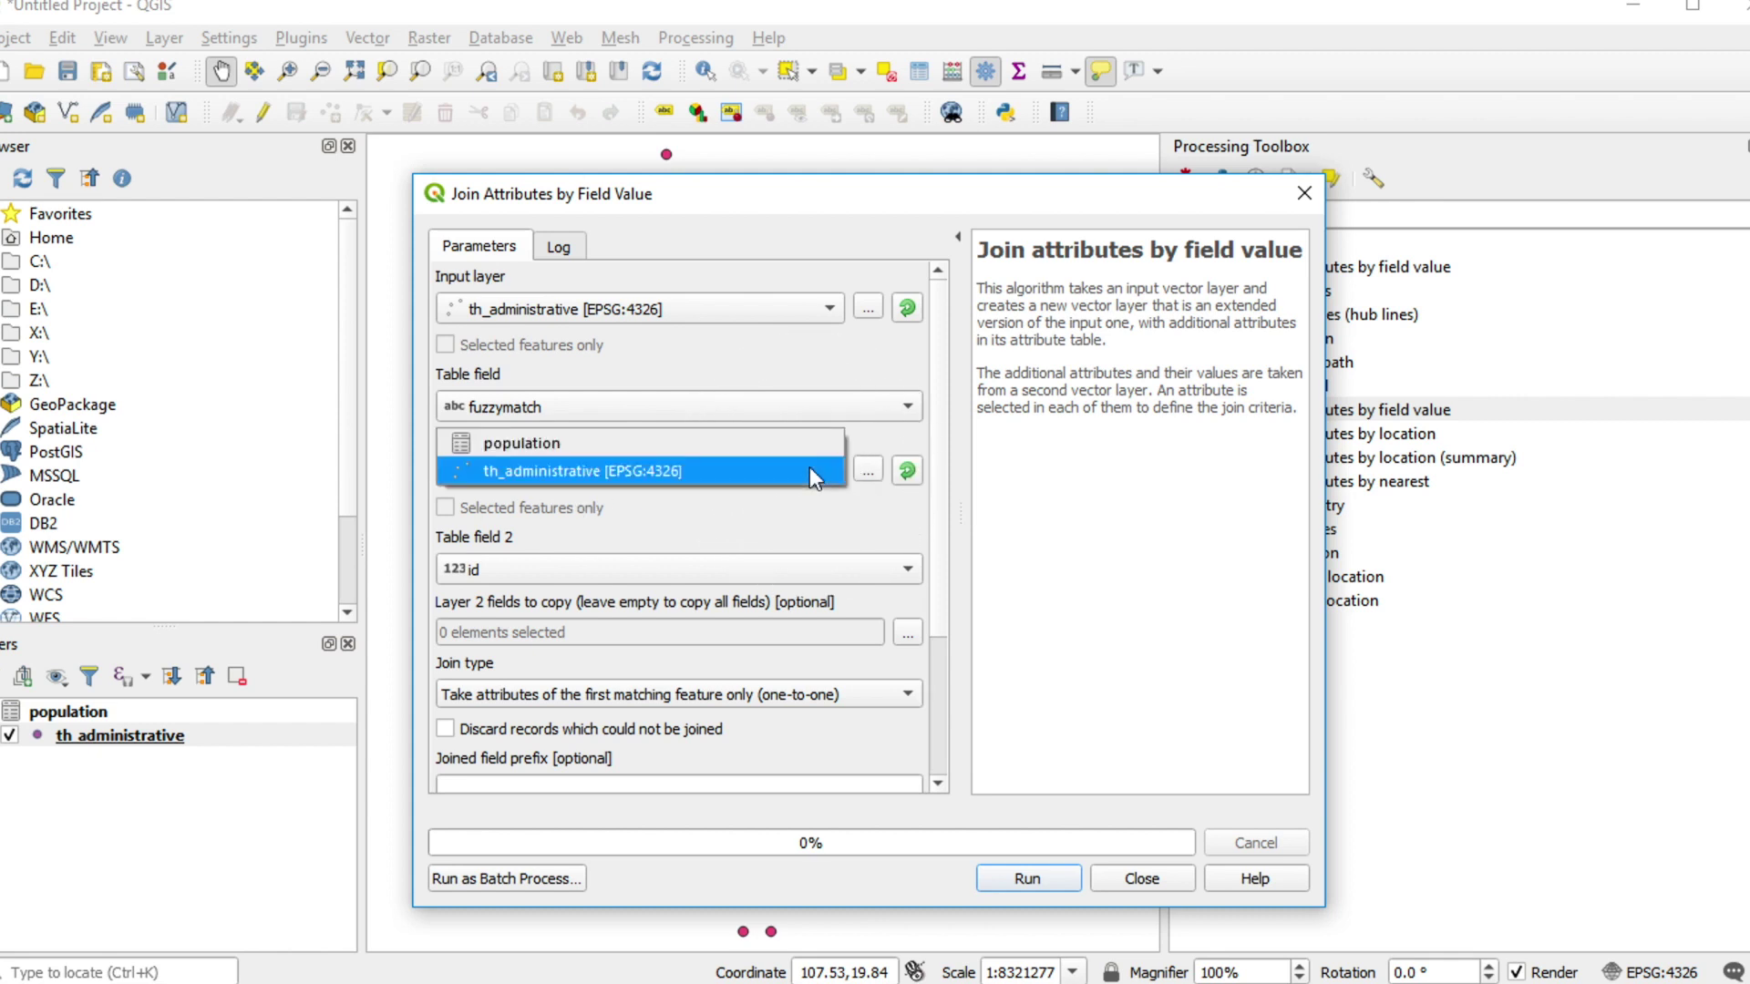
click(627, 442)
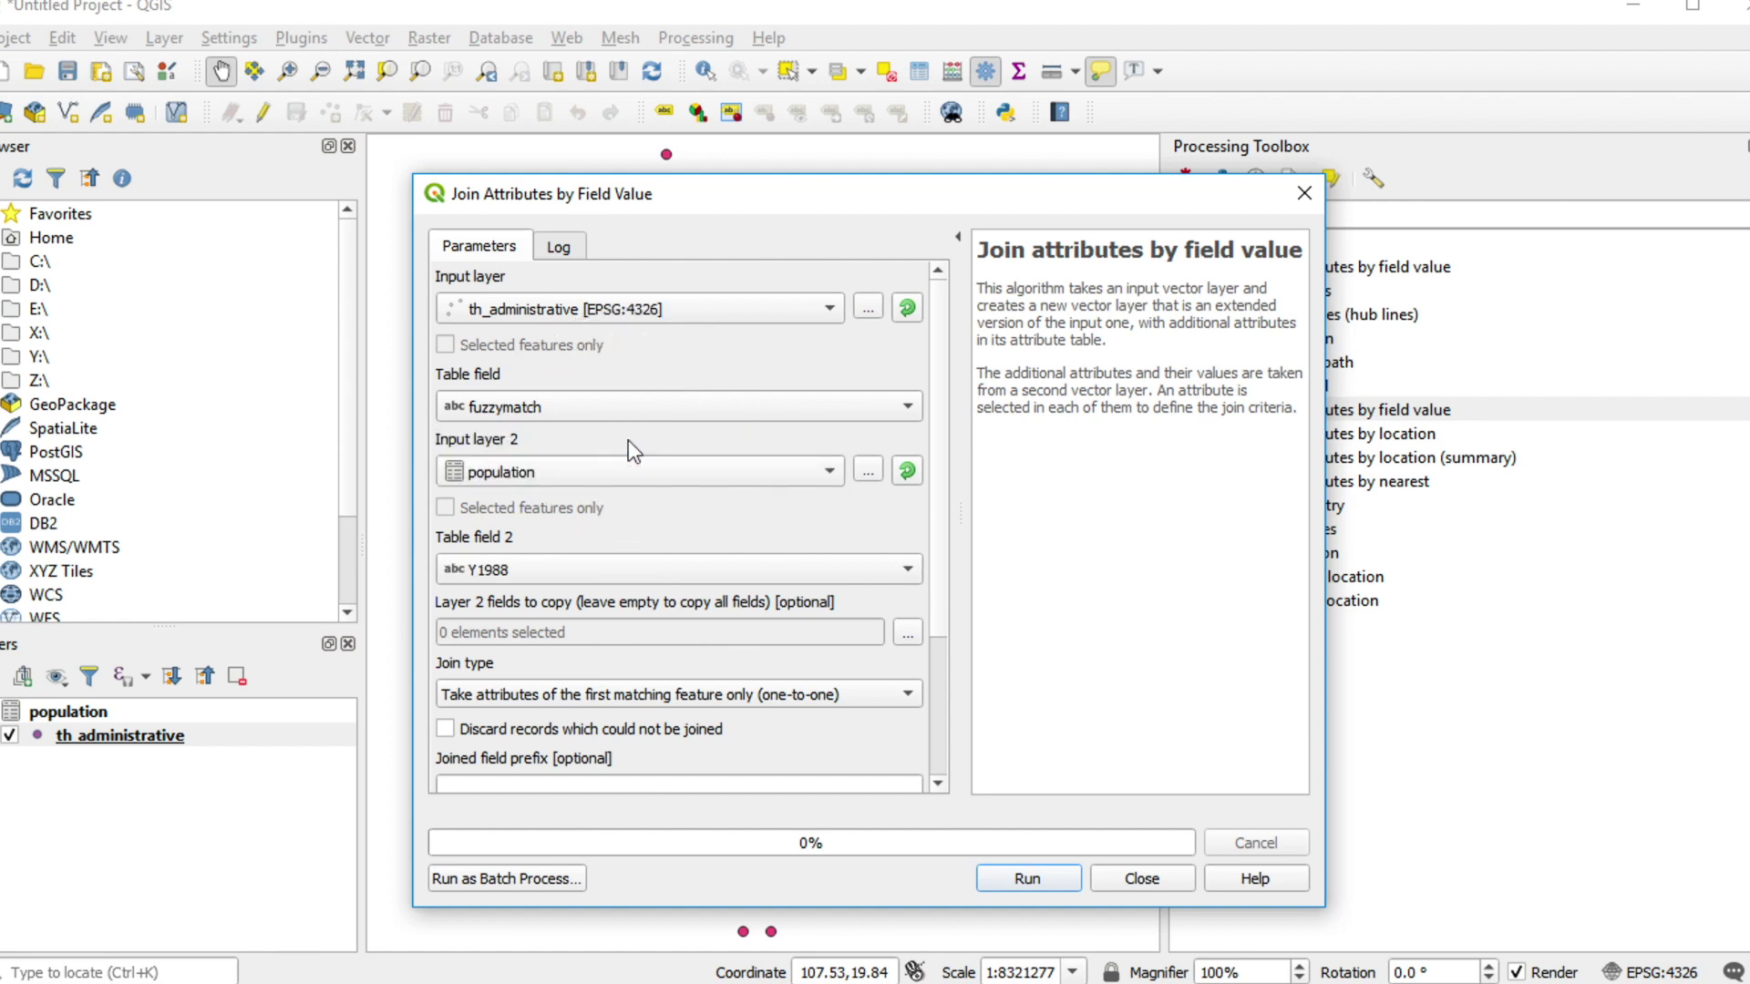
click(899, 573)
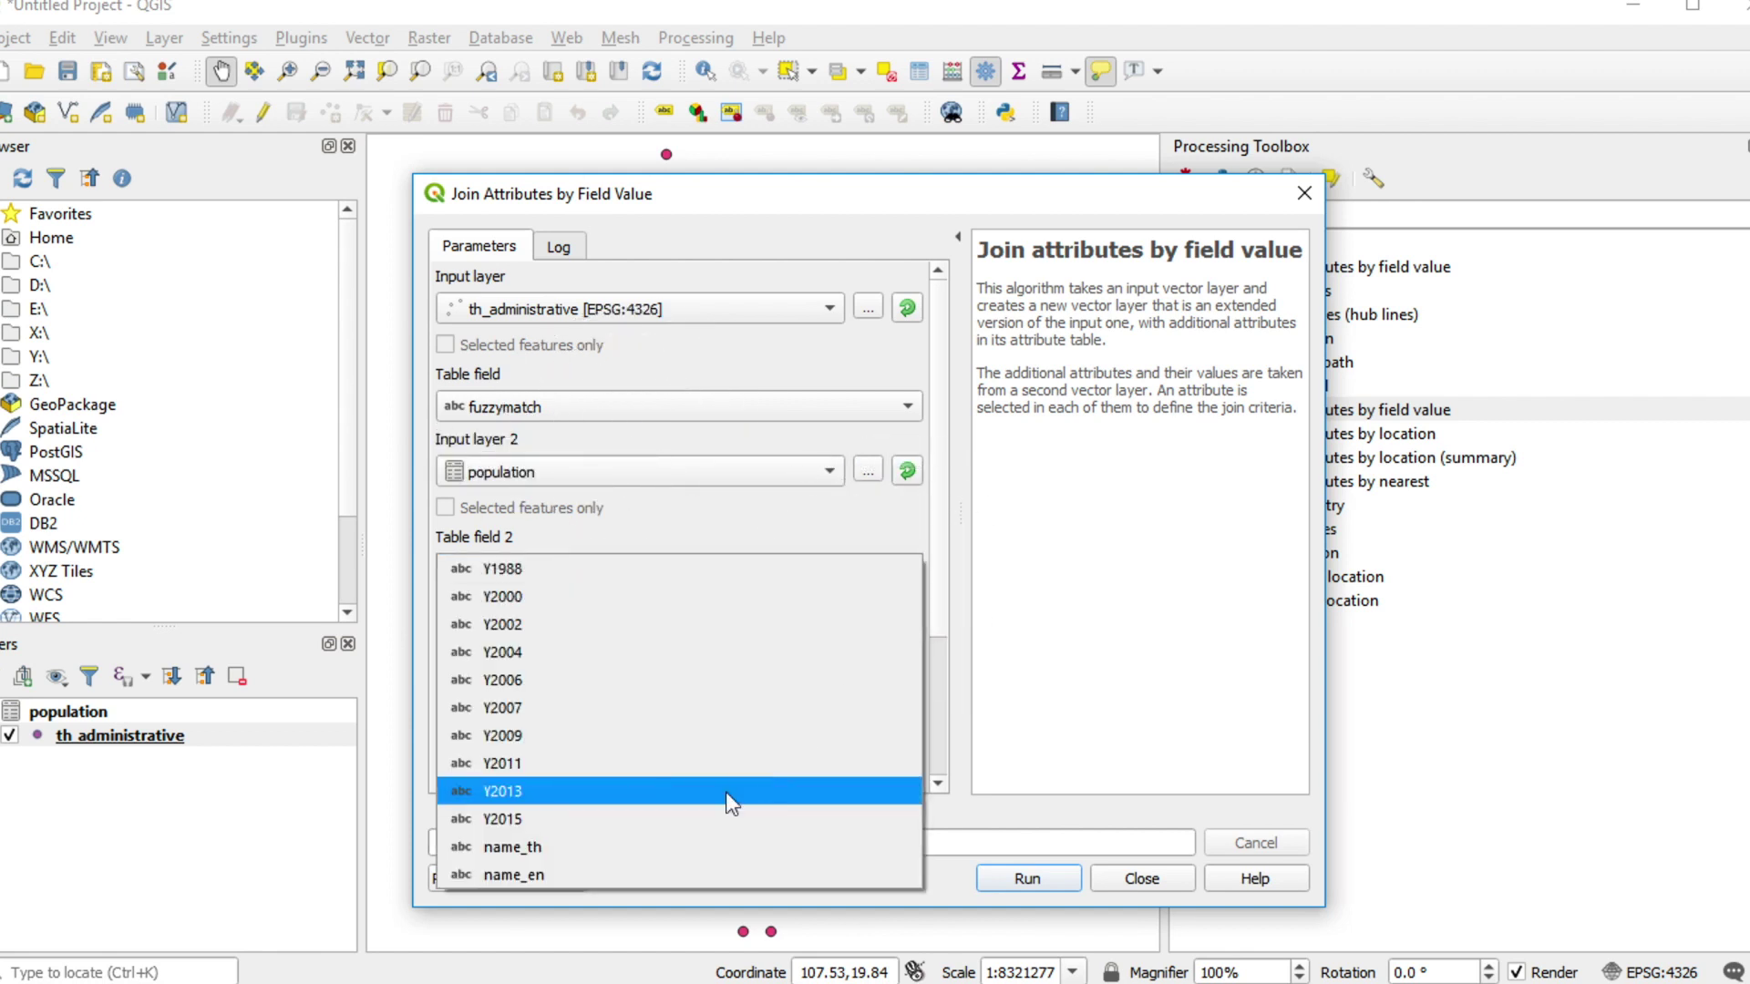
click(527, 874)
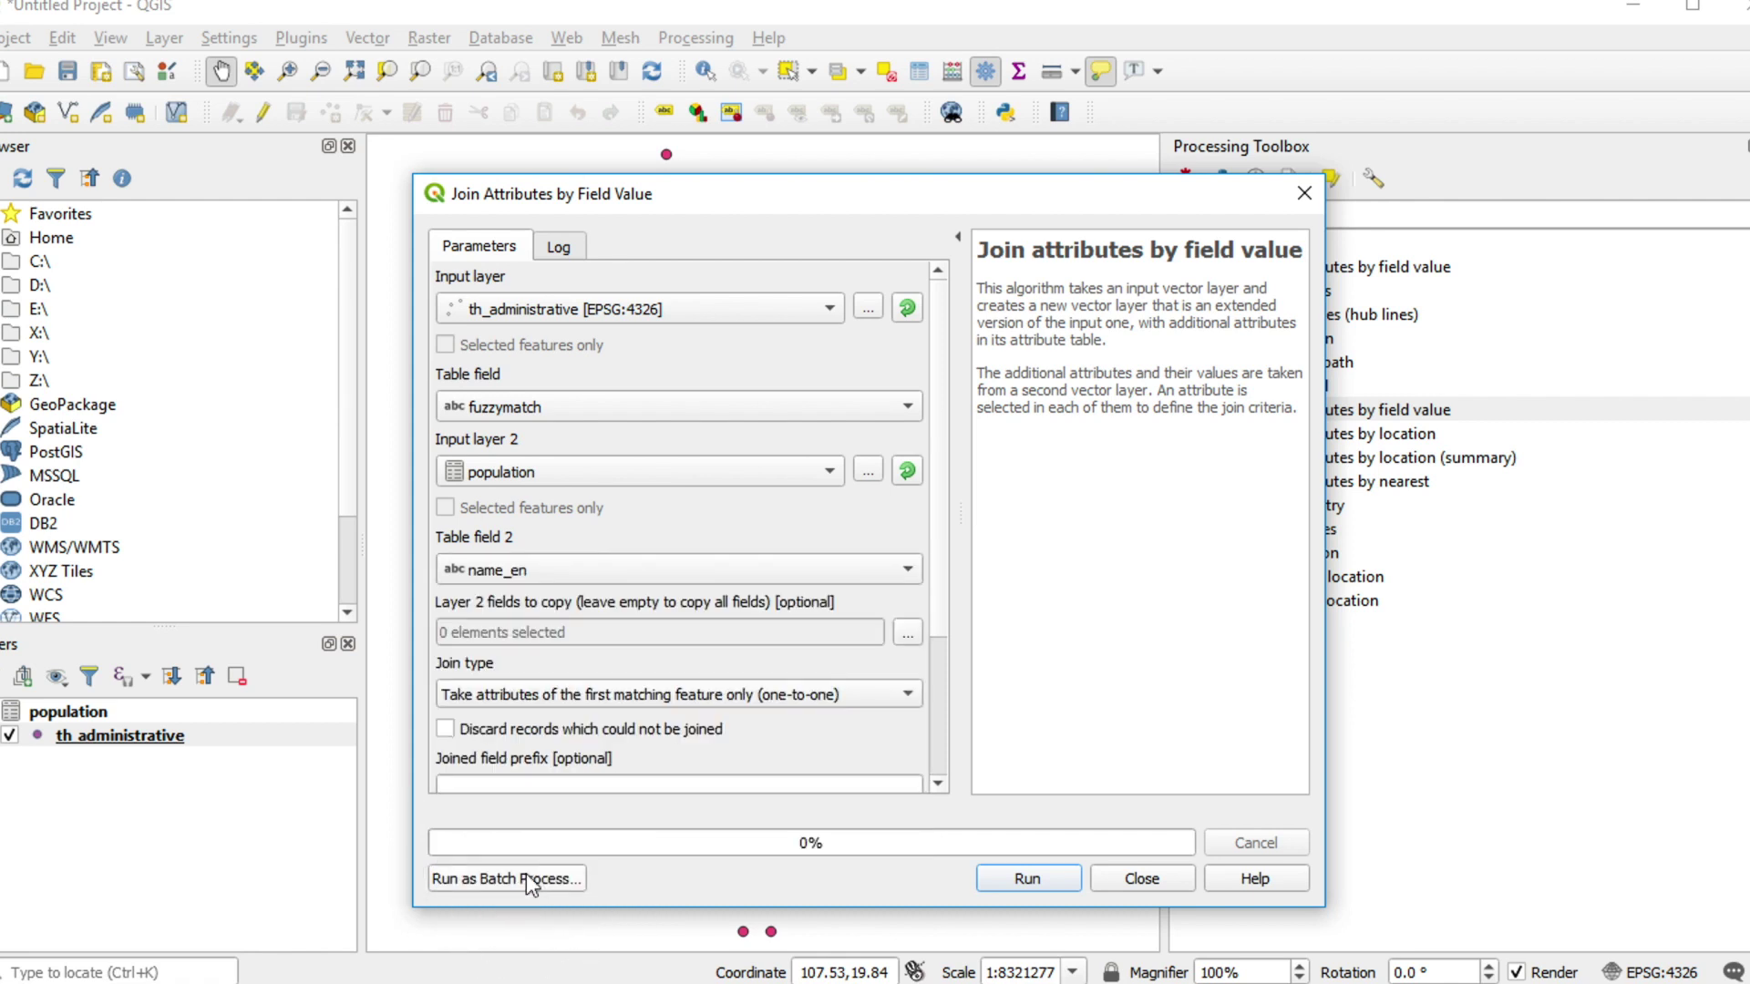
click(1008, 880)
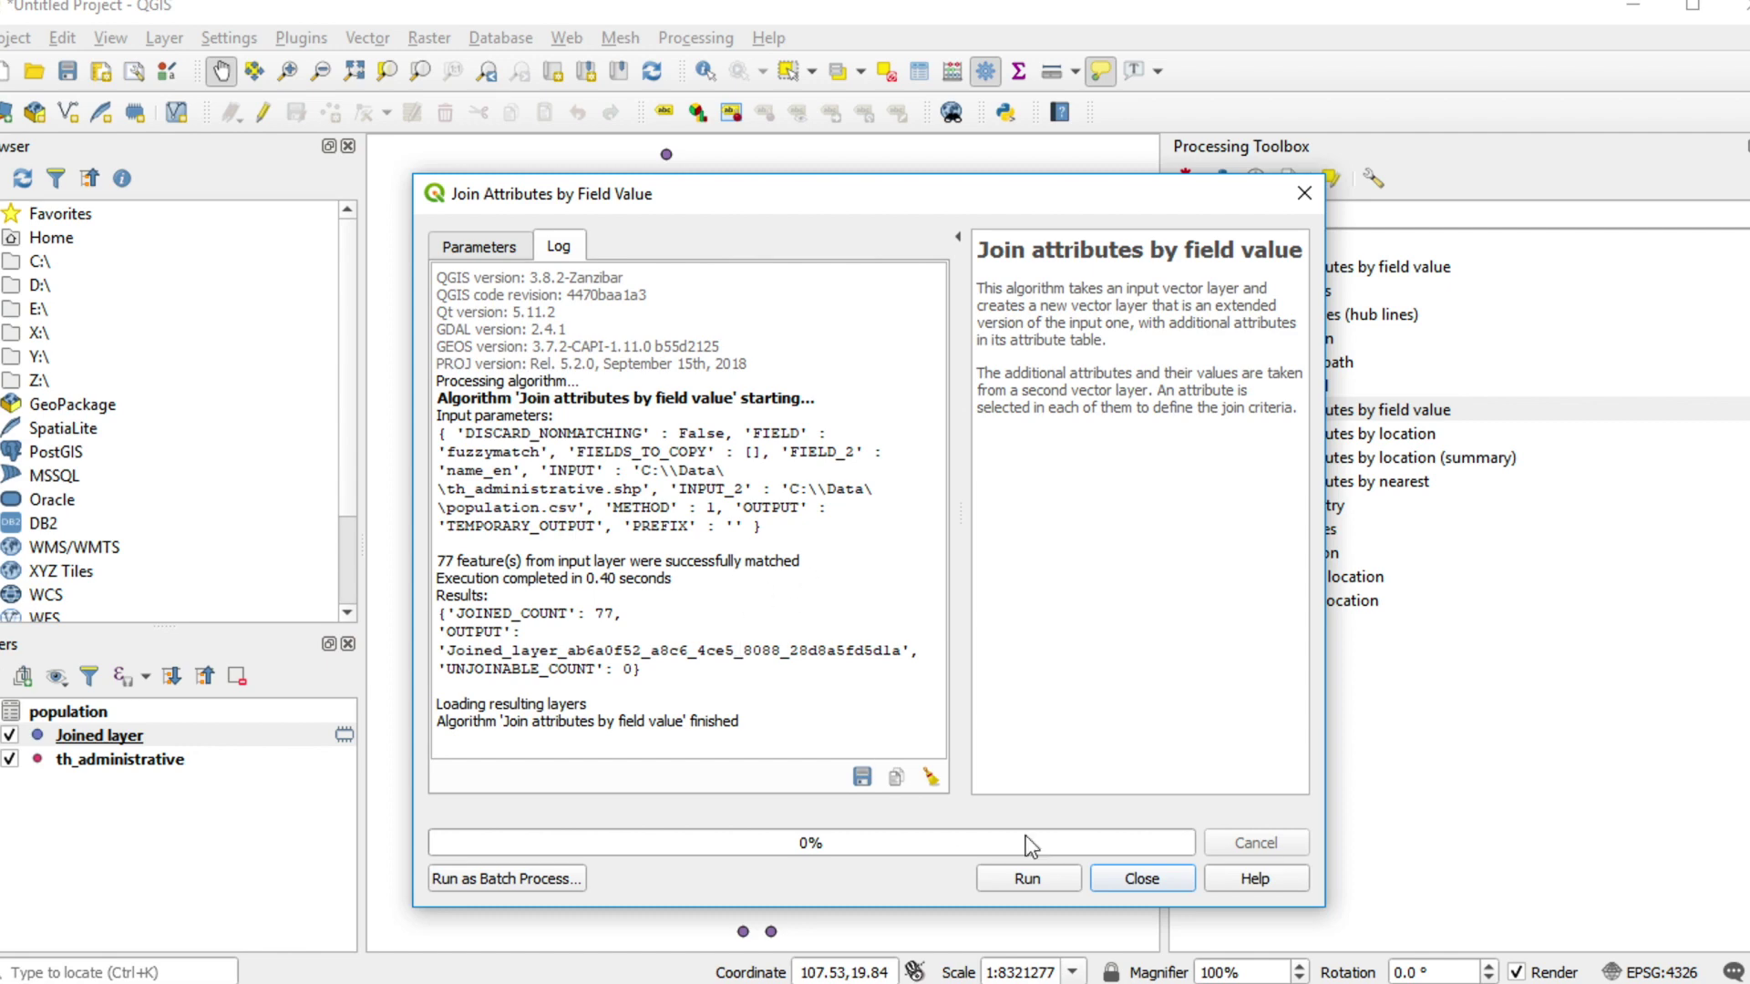
click(1123, 886)
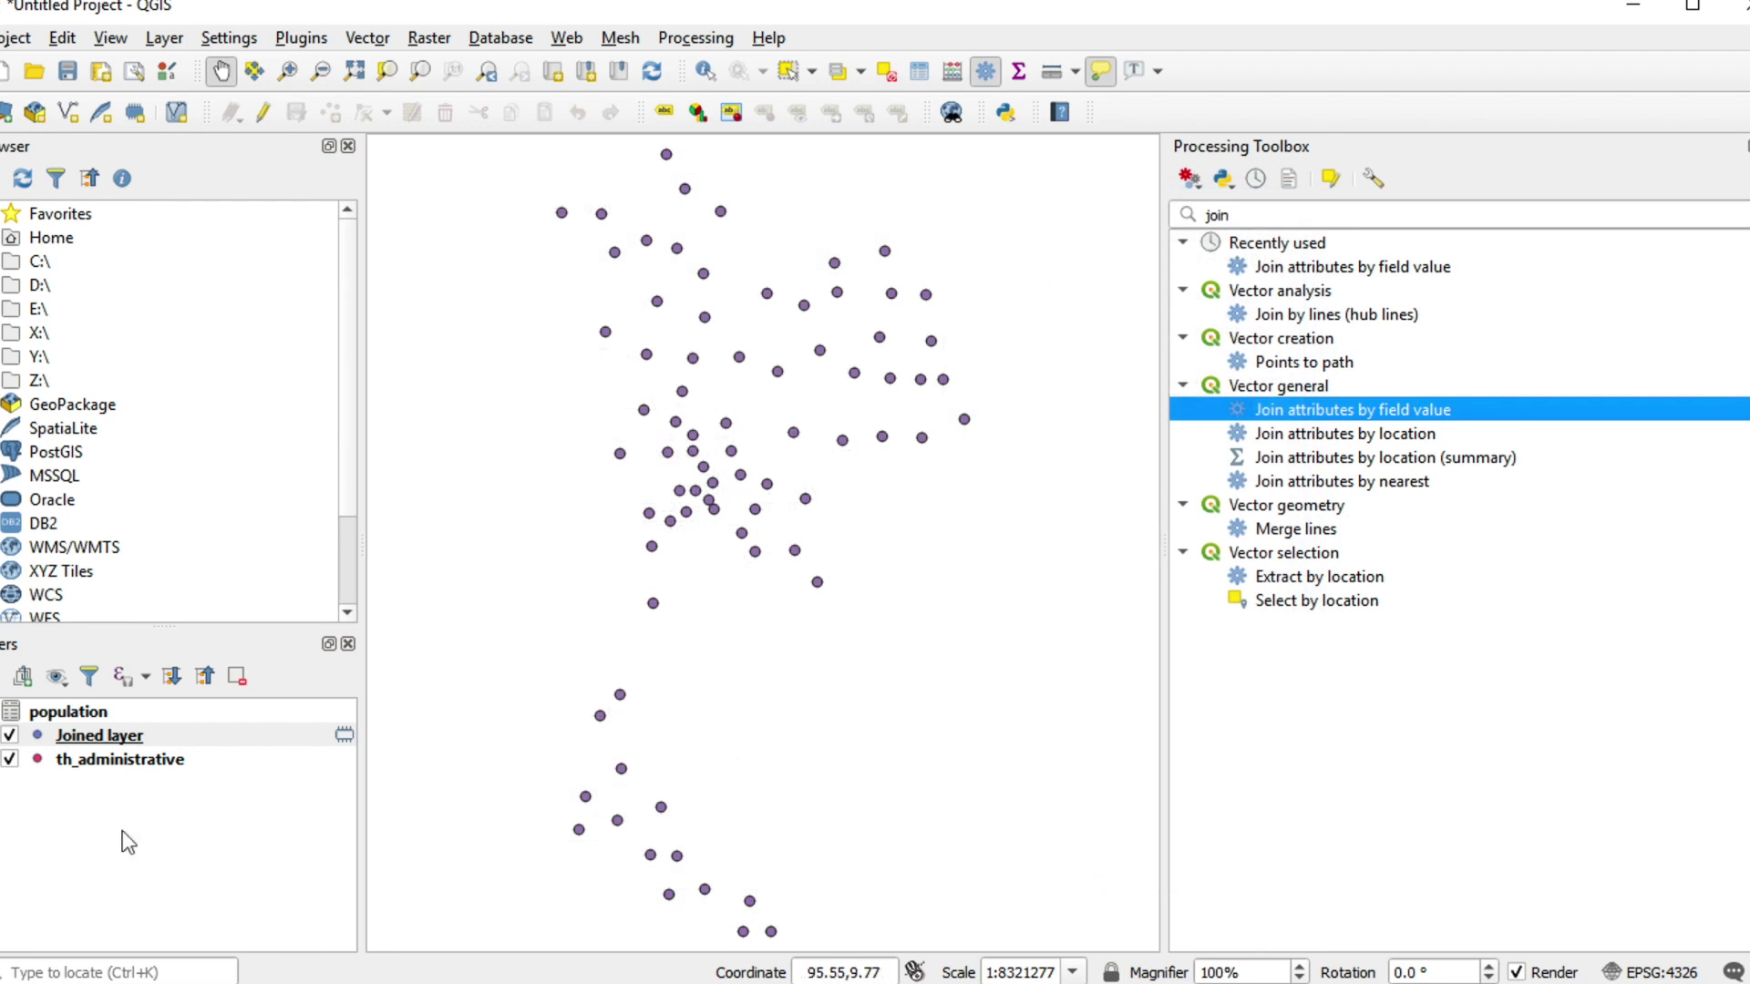
Open the attribute table of the Joined layer.
click(133, 748)
click(132, 748)
right_click(134, 750)
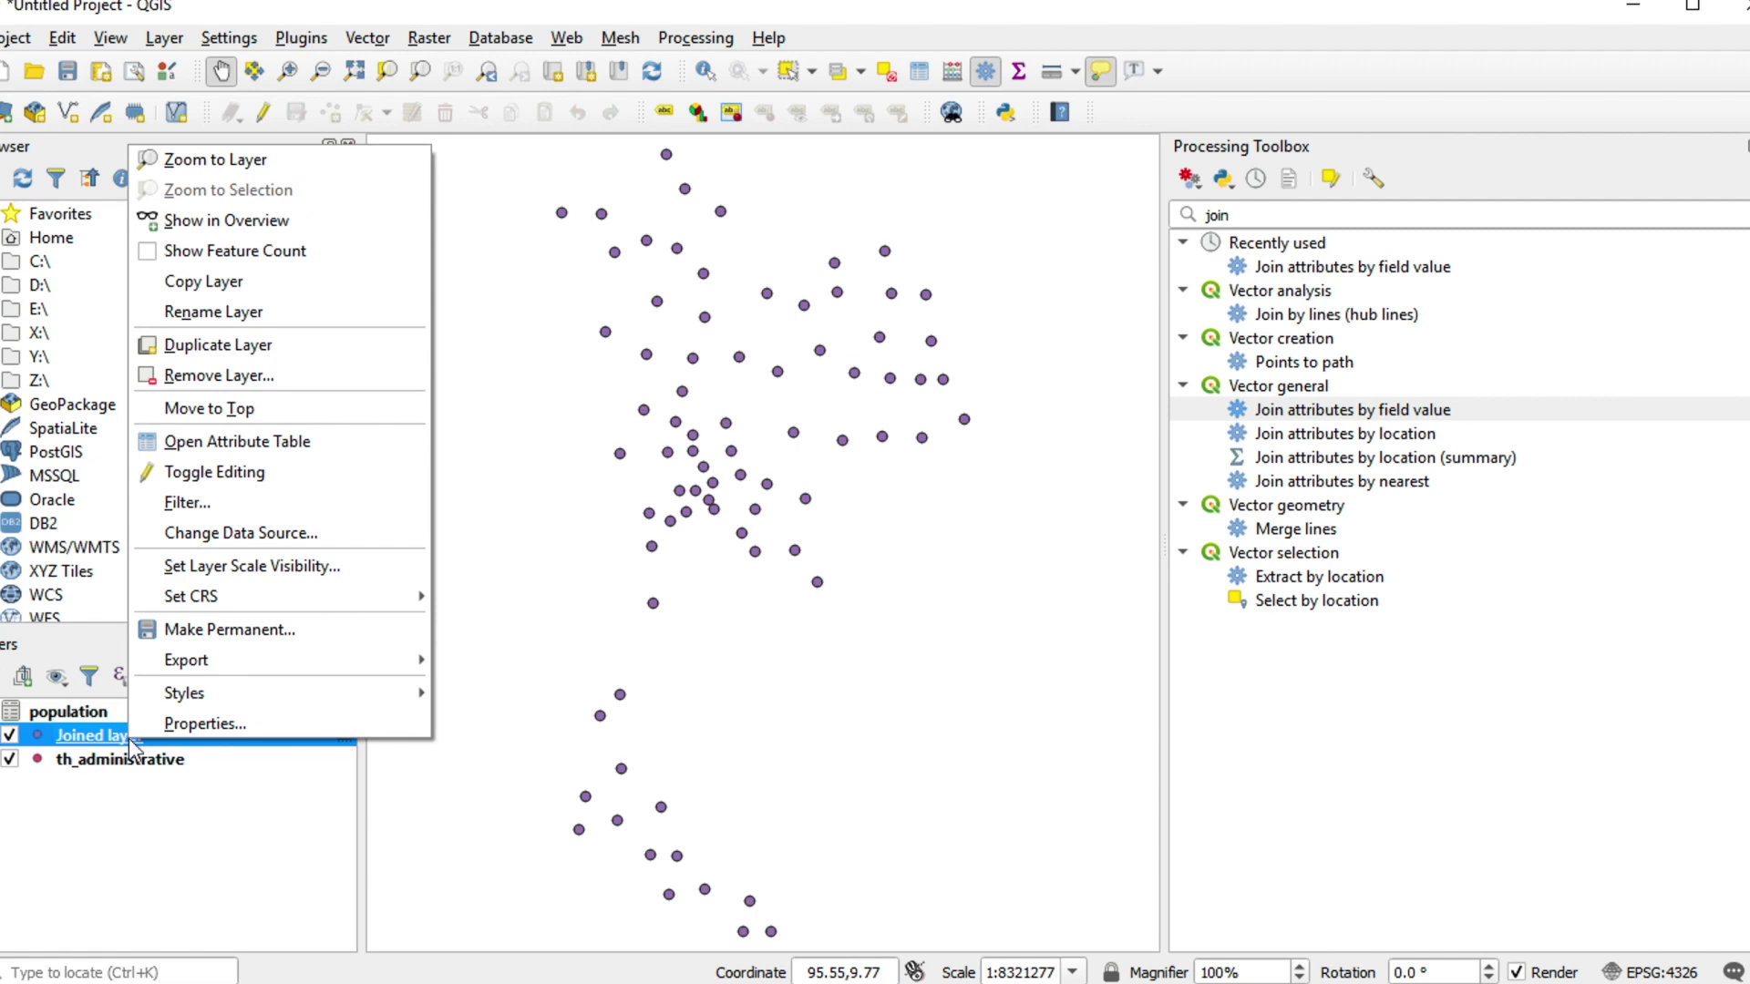
click(270, 440)
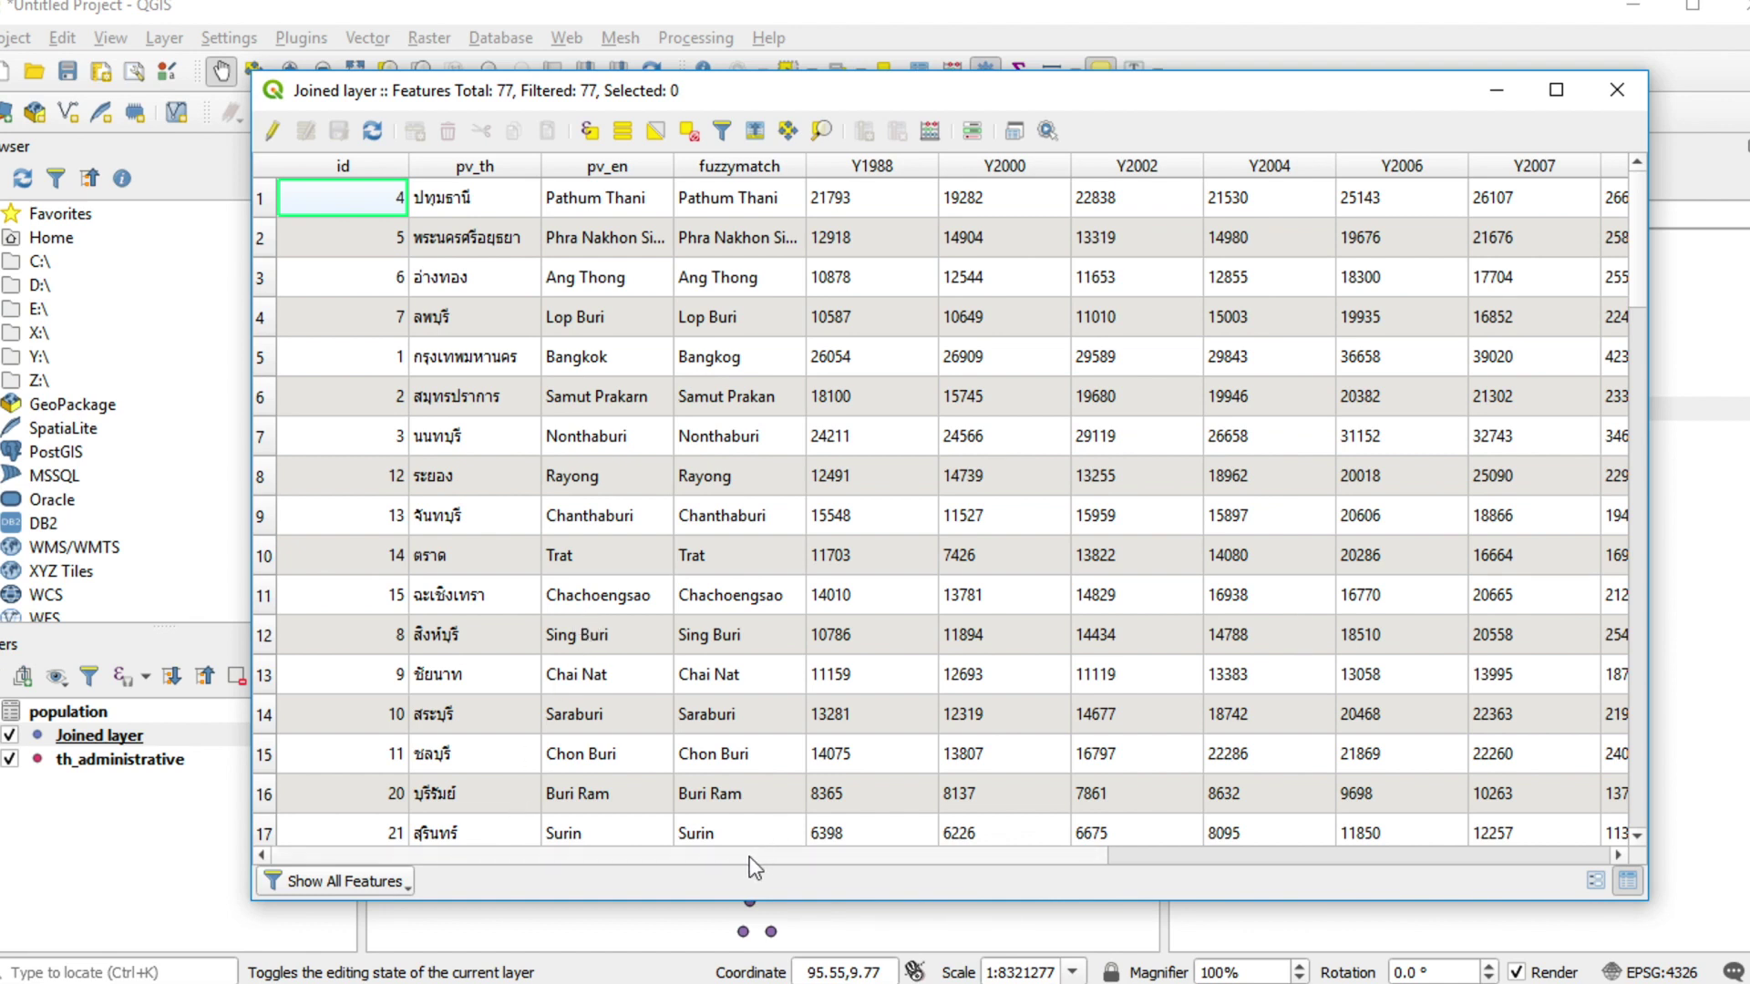
Sort the table by pv_en and inspect Bangkok's fuzzy match and Y1988 population value.
click(602, 166)
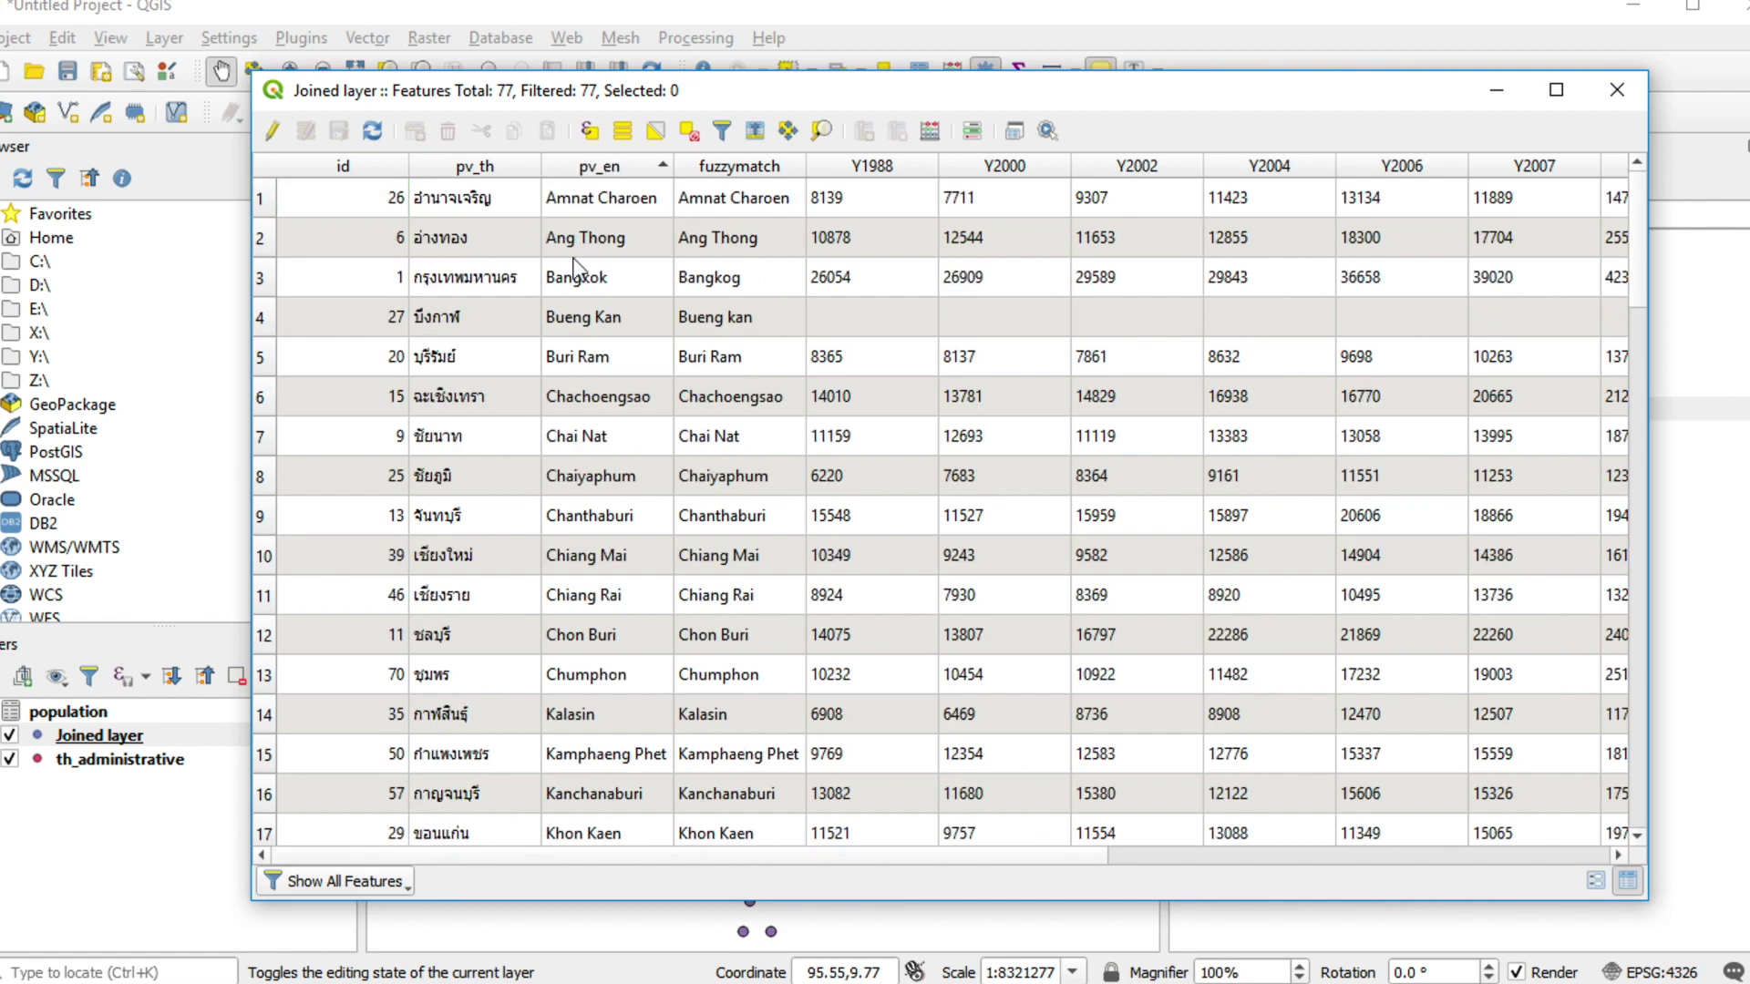
click(613, 274)
click(703, 276)
click(841, 277)
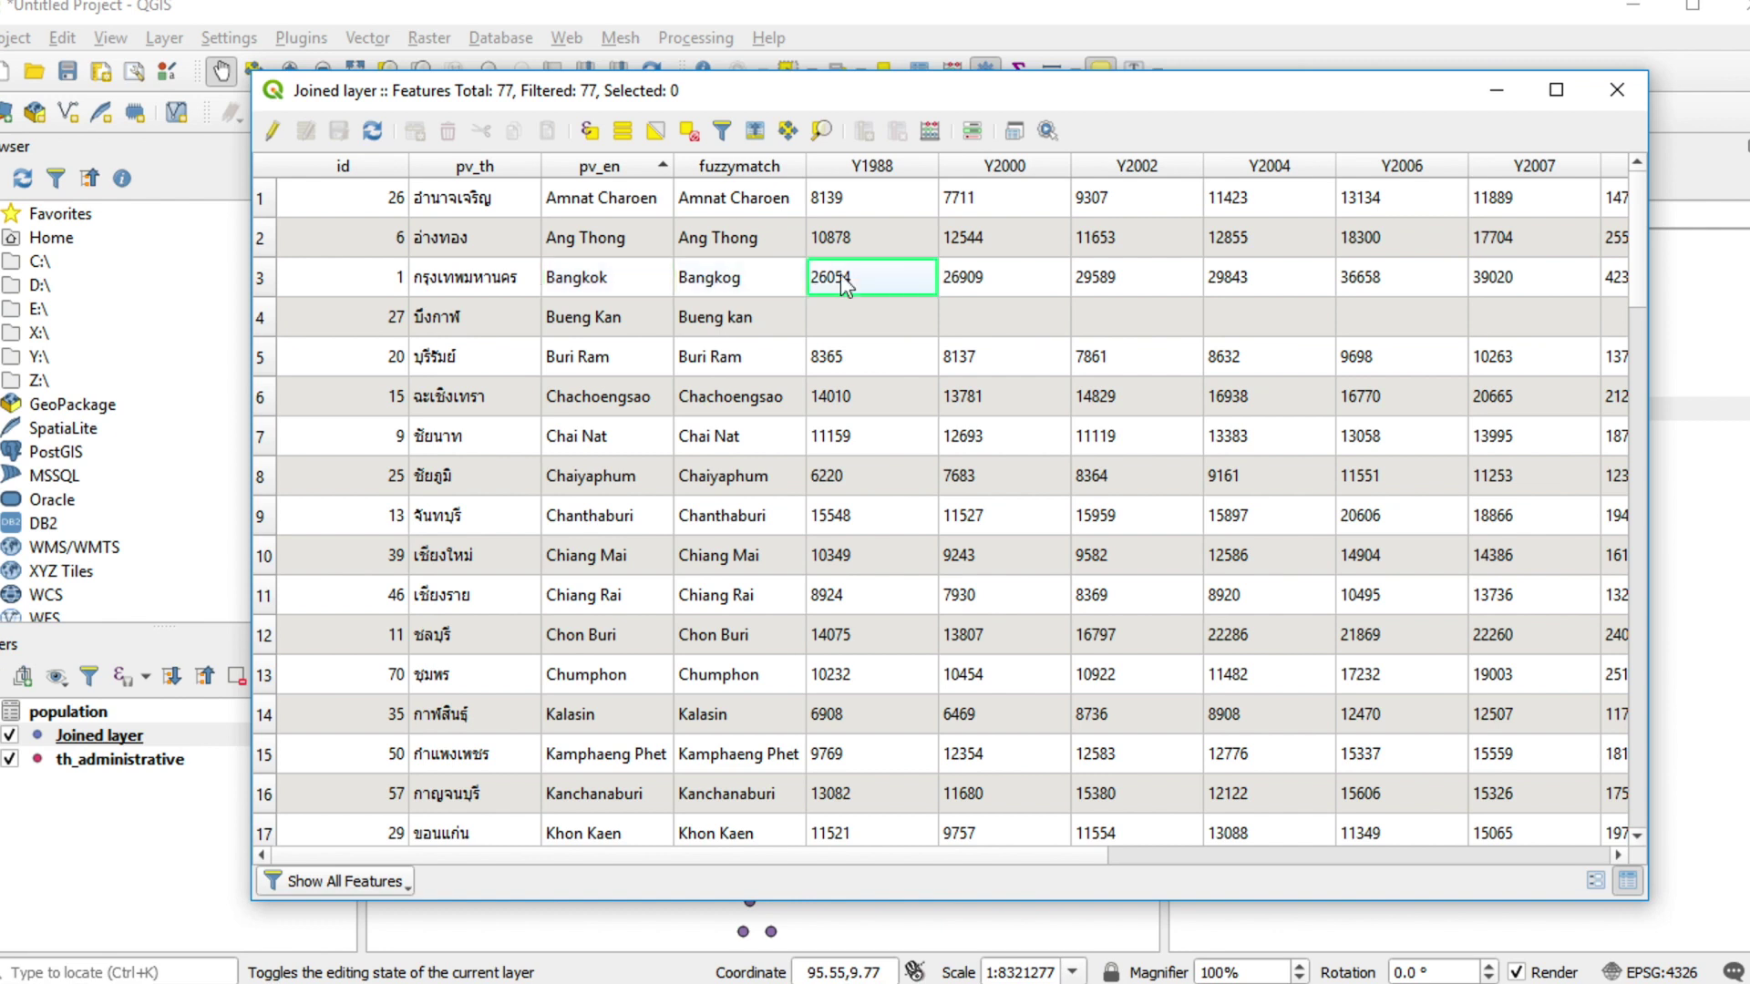